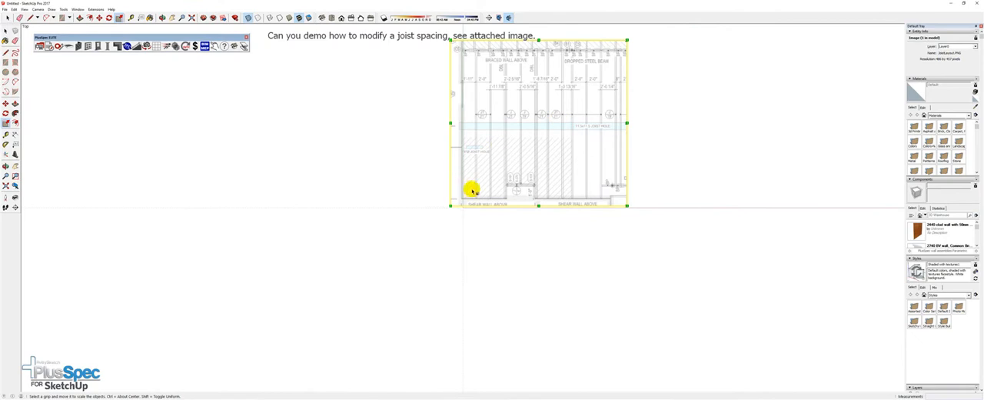
Rescale the joist layout image with the PlusSpec scaling tool, using its first 2'-0" joist spacing dimension as the reference distance
shift+middle_drag(483, 171, 334, 220)
scroll(334, 218, up, 5)
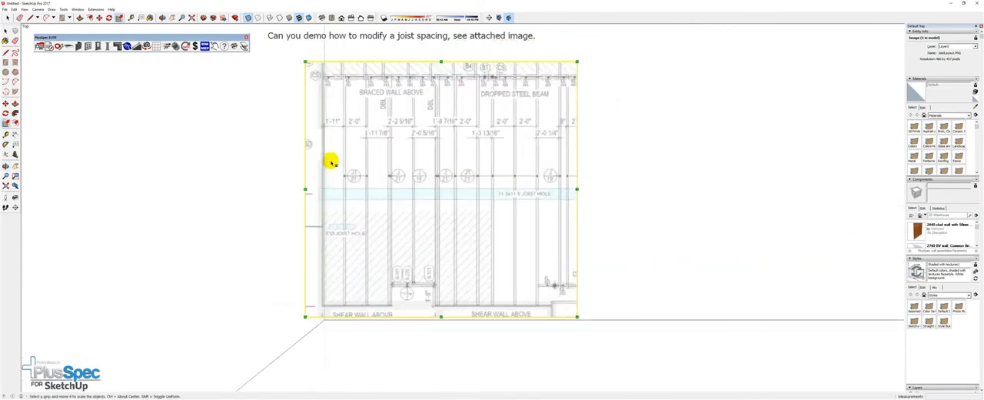
click(58, 46)
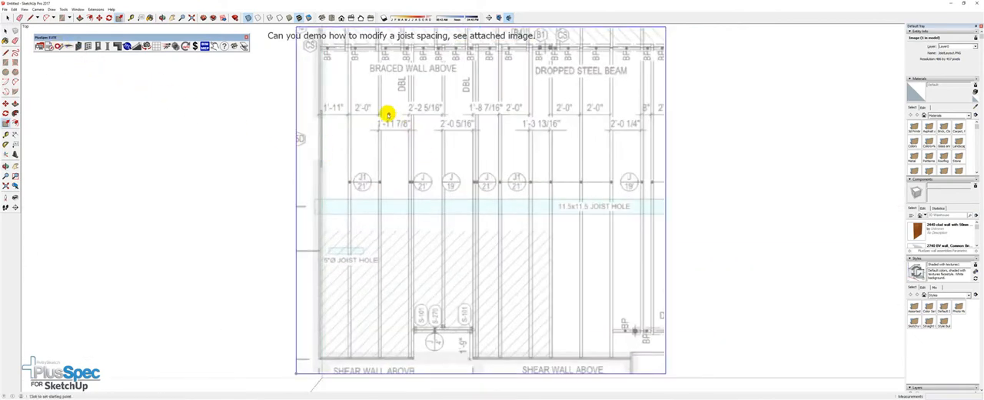
scroll(327, 111, up, 6)
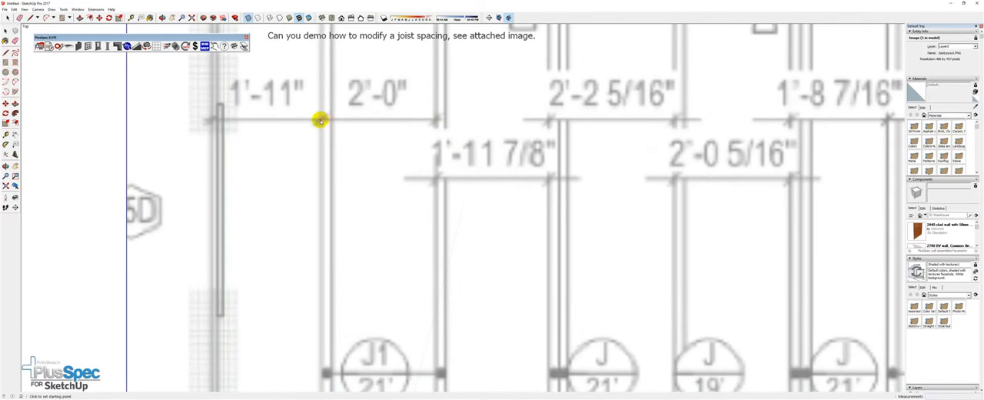
click(320, 120)
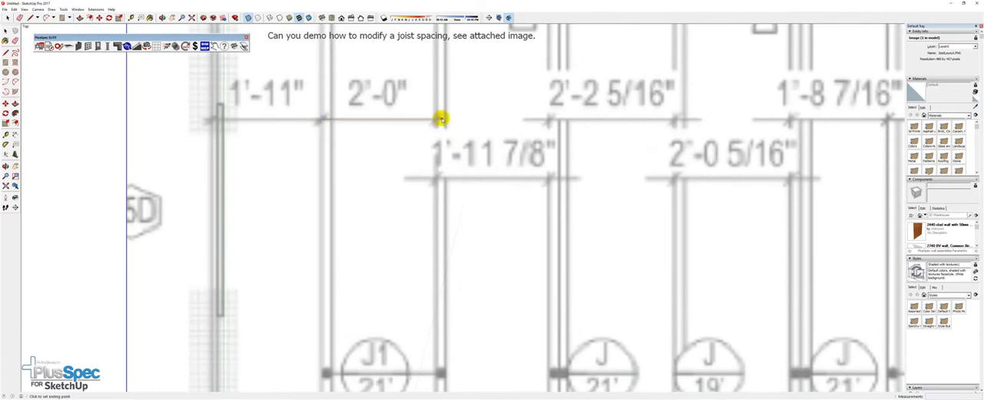
click(434, 119)
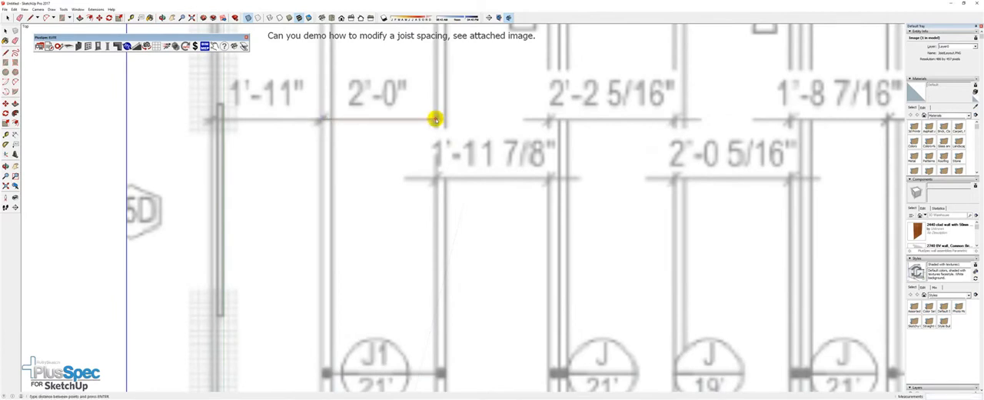
scroll(435, 119, down, 8)
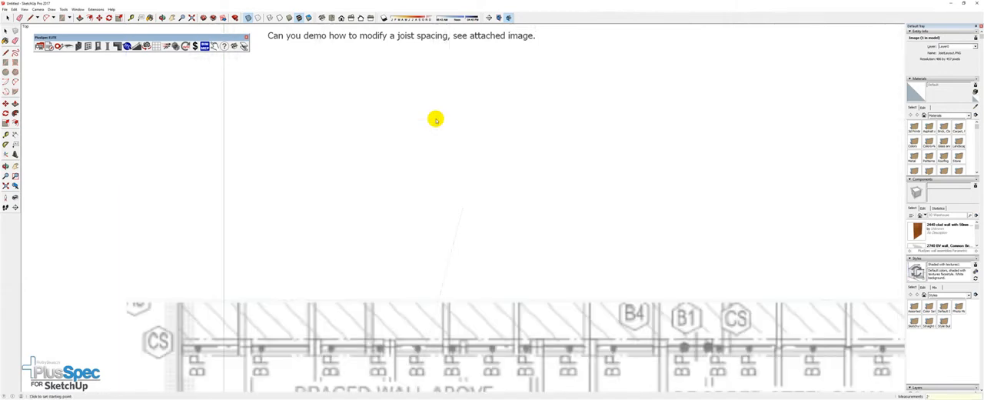
scroll(423, 134, up, 4)
scroll(409, 131, down, 5)
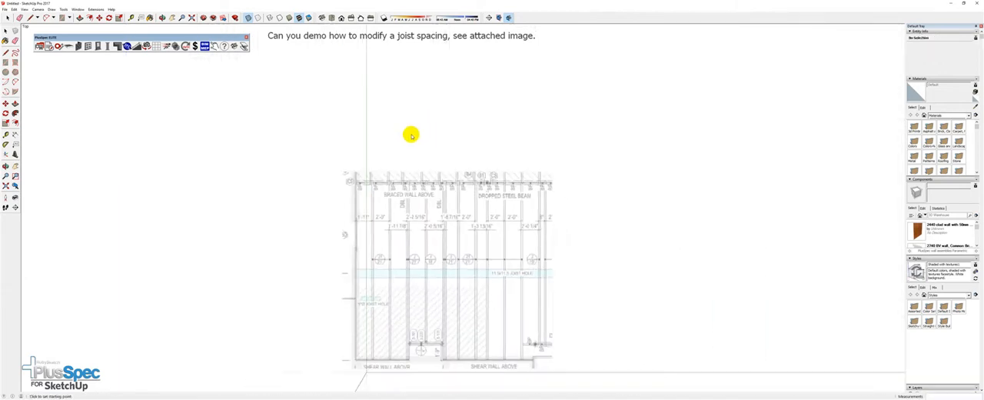
Copy the scaled joist layout image horizontally along the red axis to stand beside the original, leaving a small gap
scroll(434, 228, up, 2)
scroll(433, 228, up, 2)
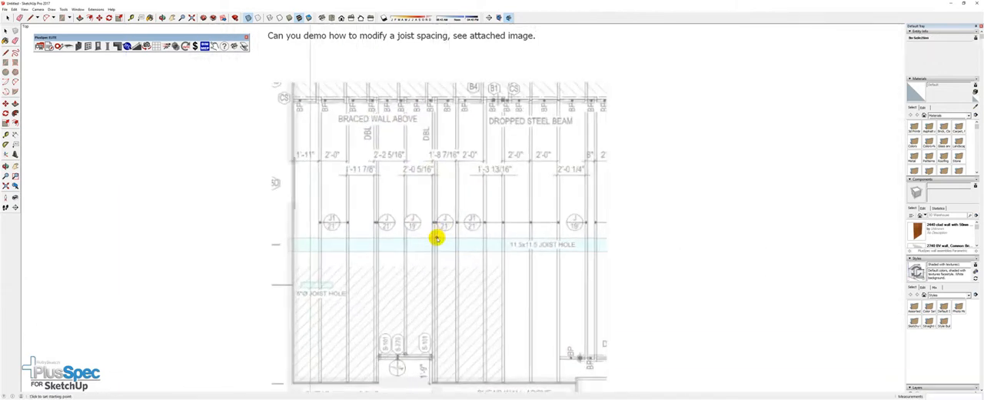
mouse_move(437, 234)
shift+middle_down()
mouse_move(386, 208)
mouse_move(342, 203)
shift+middle_up()
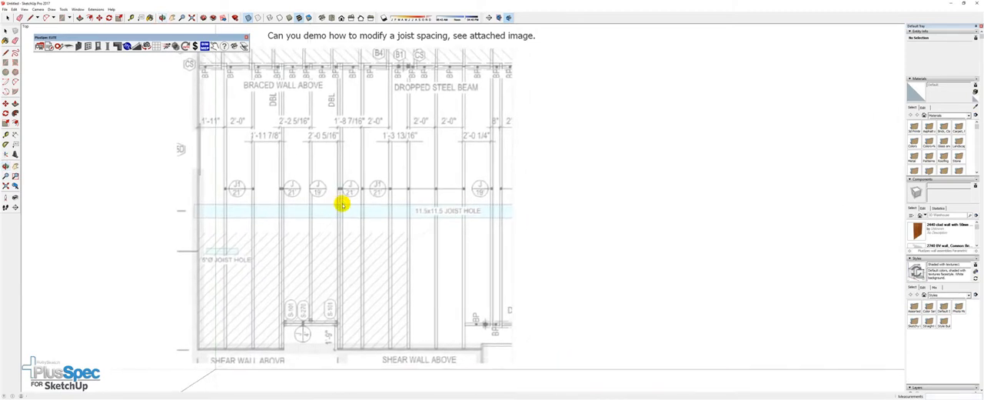
click(344, 215)
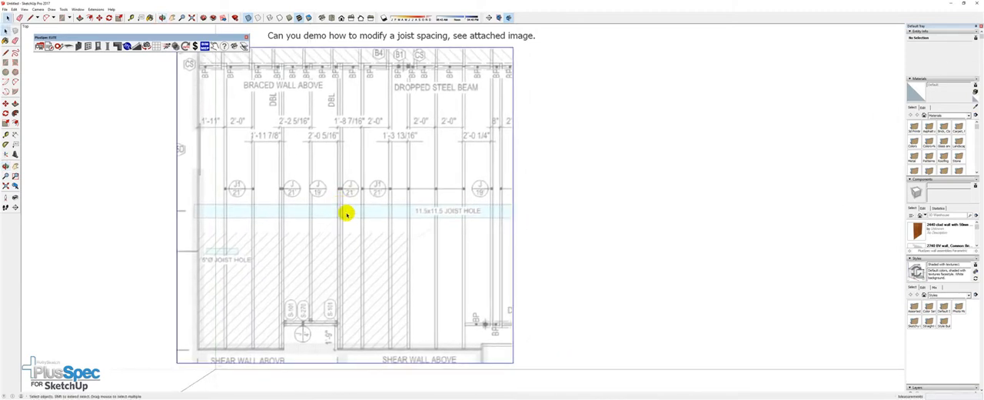
key(m)
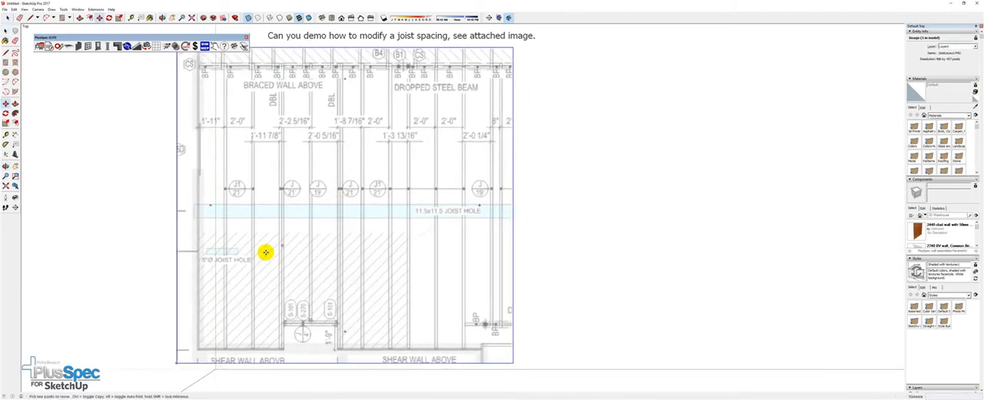
key(ctrl)
click(177, 360)
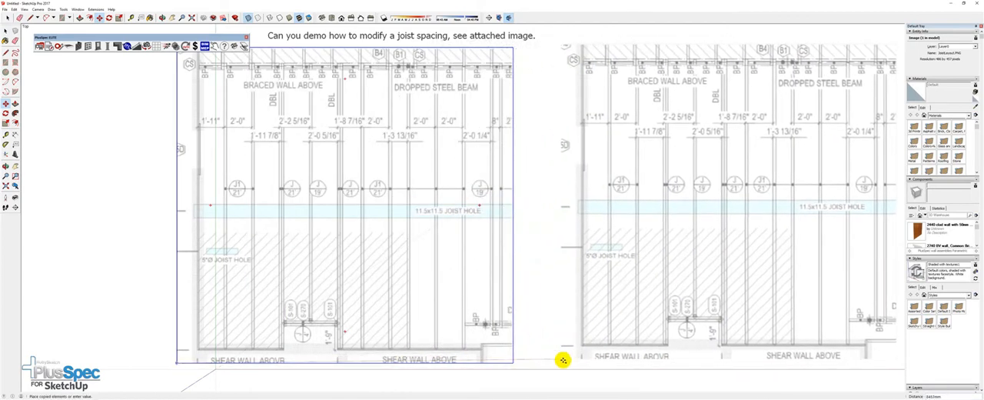
click(570, 361)
scroll(354, 276, down, 3)
middle_drag(367, 265, 301, 249)
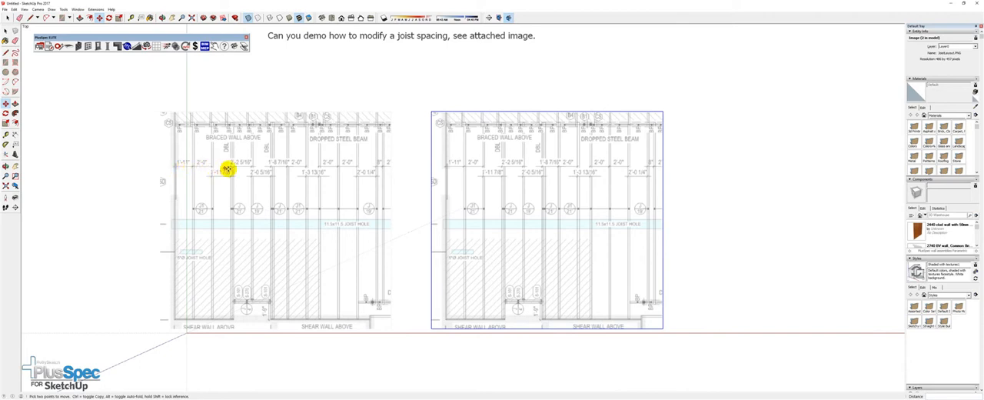
key(space)
click(373, 84)
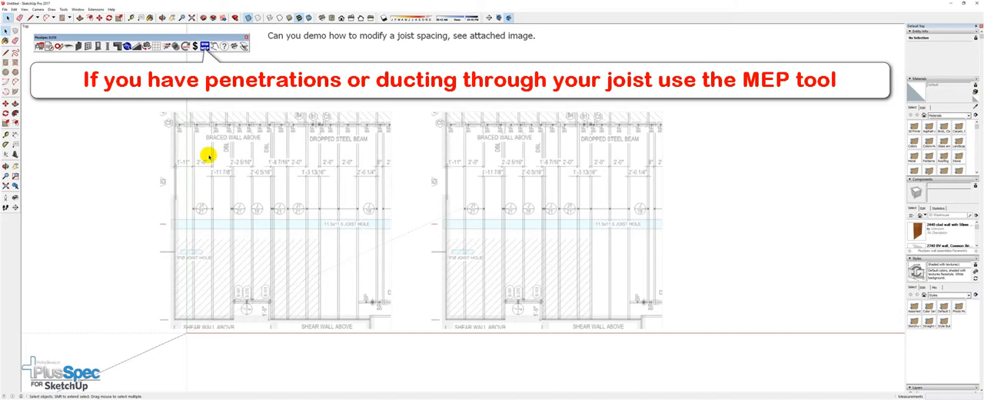
Draw a rectangle over the joist area of the original plan image, from the upper wall corner near CS to the opposite lower corner
key(r)
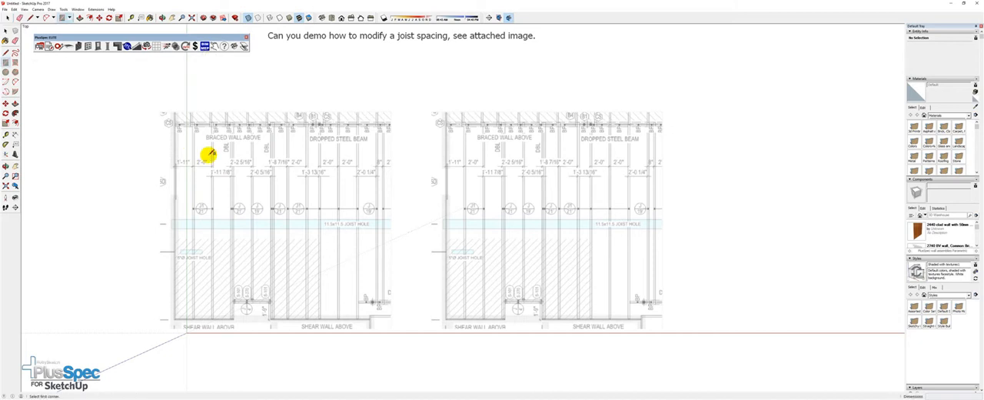
scroll(183, 124, up, 3)
scroll(183, 124, up, 3)
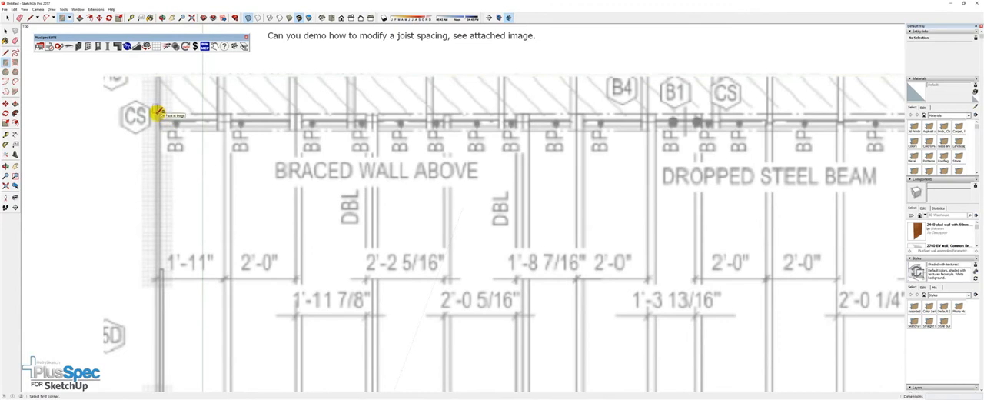
click(184, 132)
scroll(185, 132, down, 6)
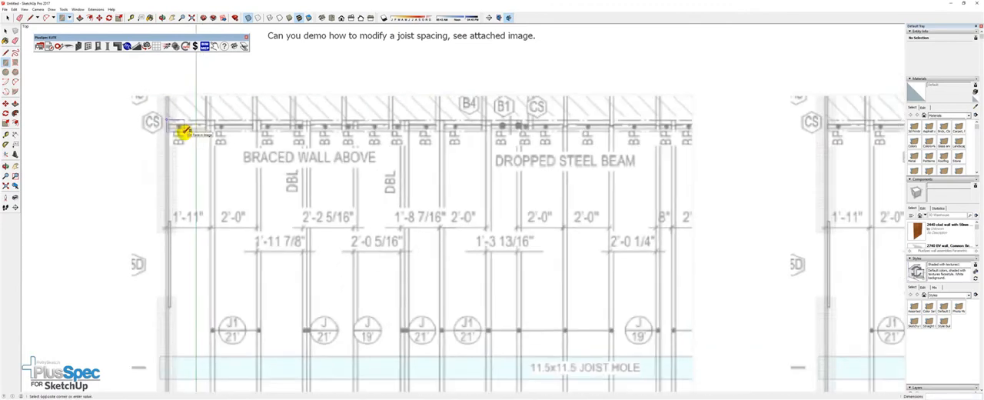
scroll(318, 270, up, 5)
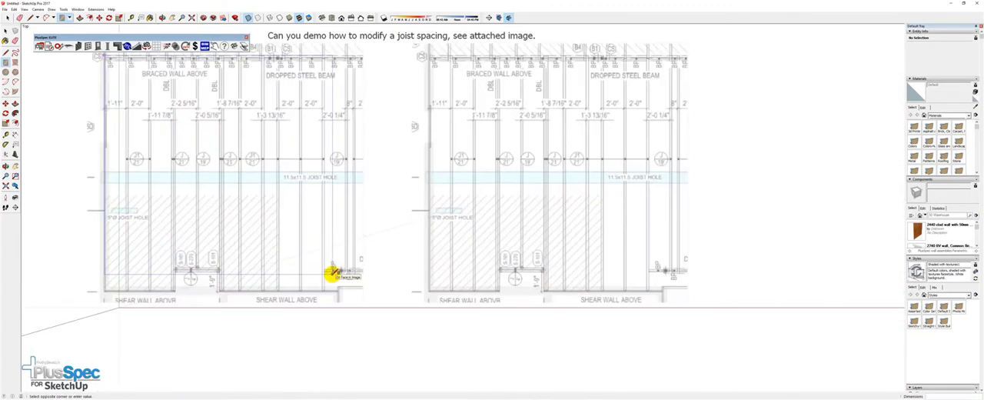
scroll(335, 278, down, 2)
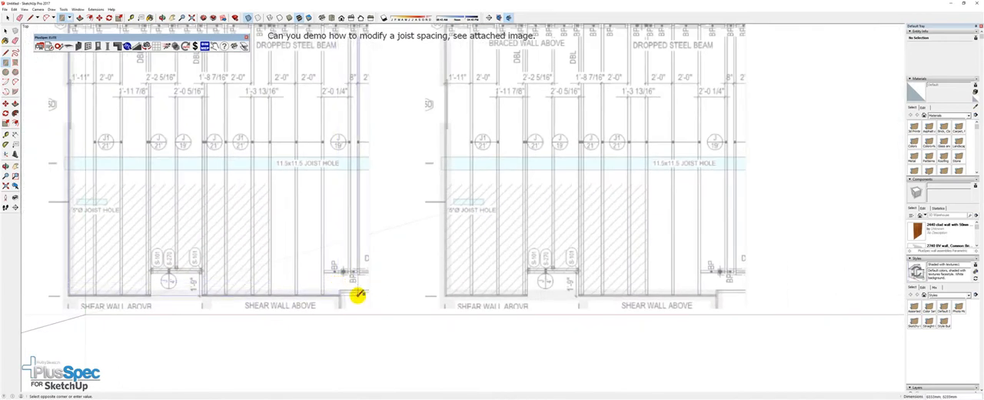
scroll(360, 295, up, 2)
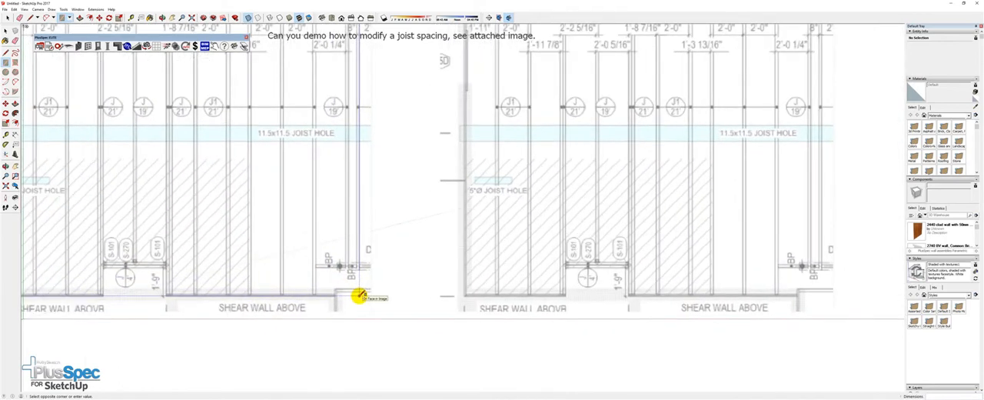
click(358, 295)
Draw a rectangle around the 1'-9" deep opening between the two shear walls at the floor's lower edge
scroll(359, 294, down, 3)
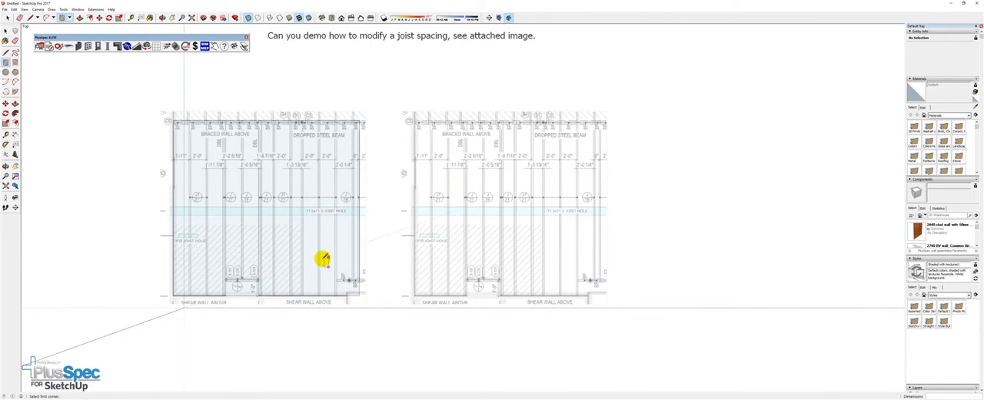
scroll(227, 291, up, 5)
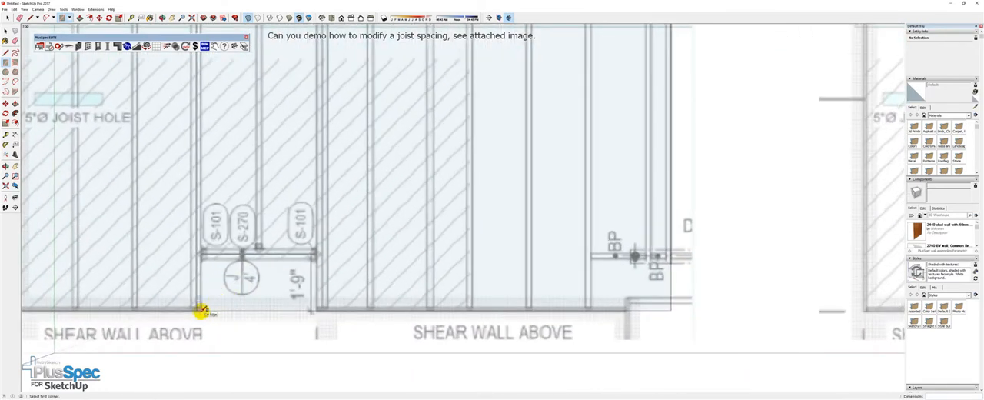
click(200, 311)
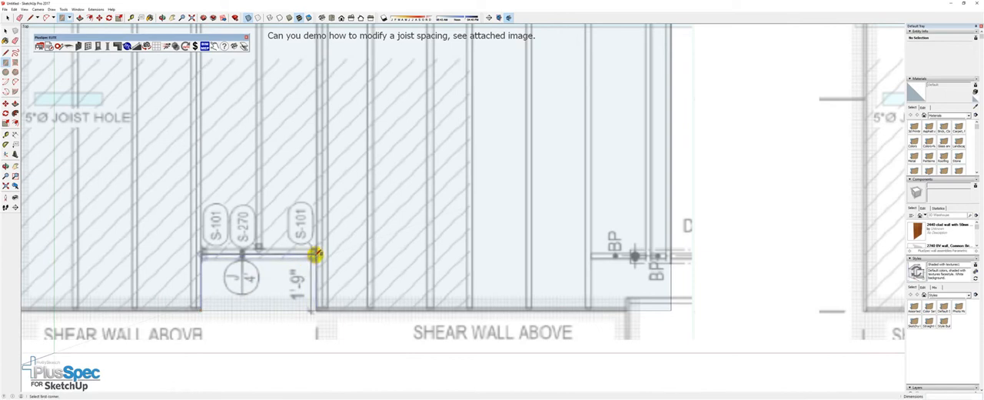
scroll(315, 254, down, 6)
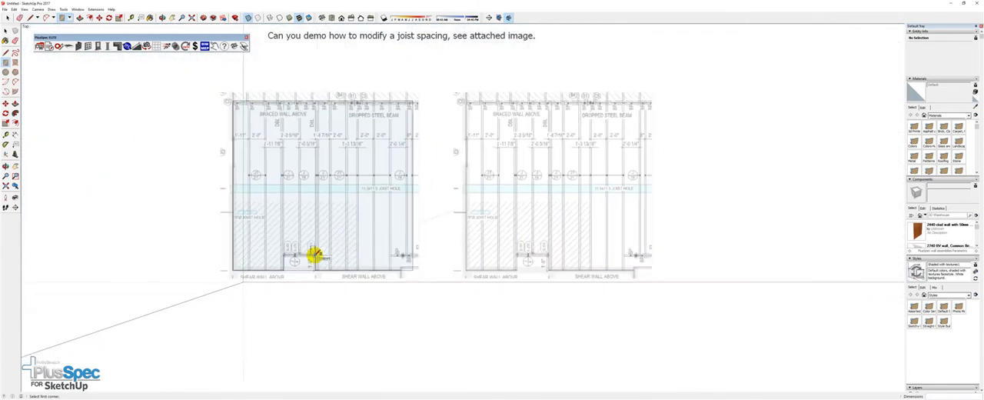
Start the Floor Joist Tool on the main floor face, with Below Face turned off and I-Joist as the joist type
key(space)
click(318, 233)
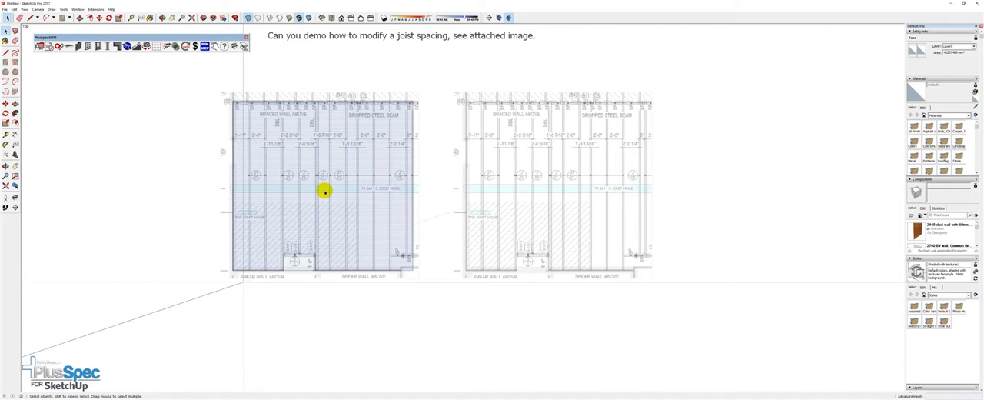
click(68, 47)
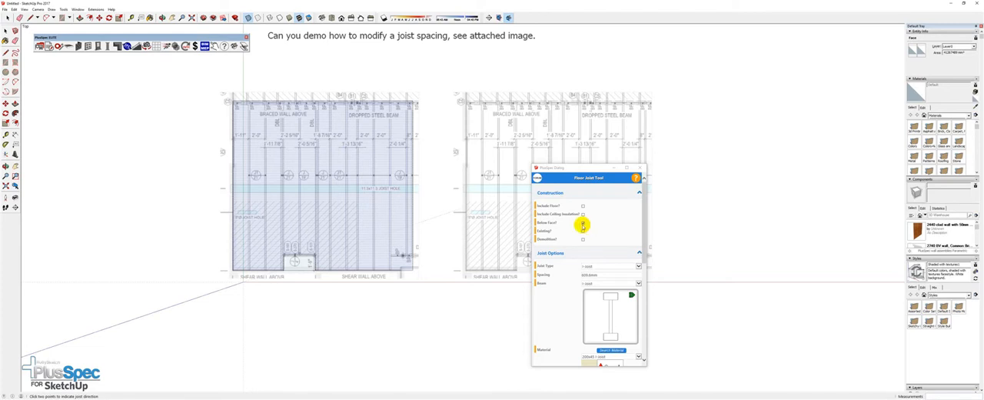
click(582, 224)
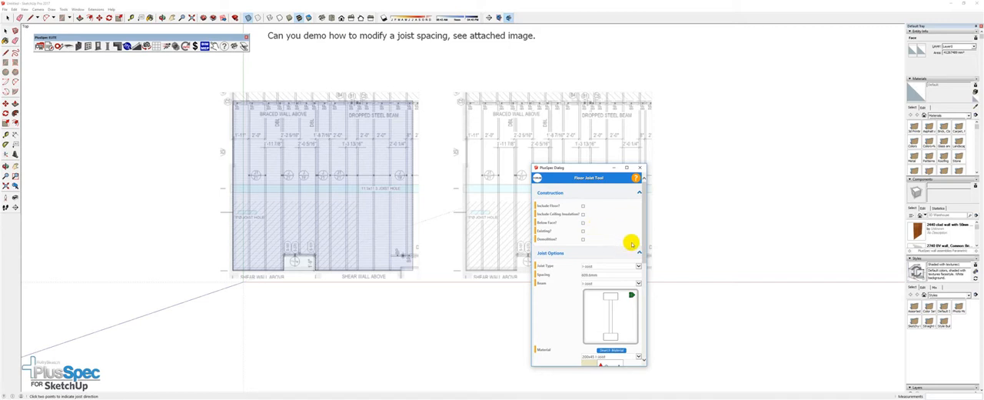
click(599, 265)
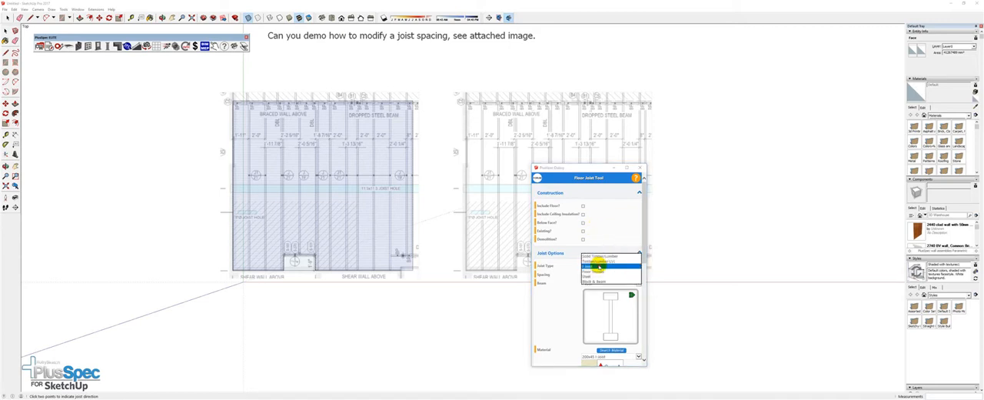
Set the floor joist spacing to 2'
drag(643, 254, 642, 270)
double_click(572, 222)
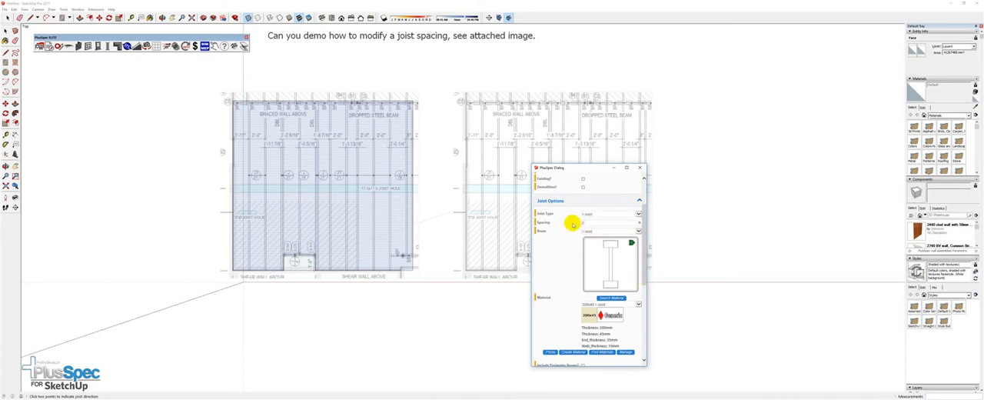
key(Return)
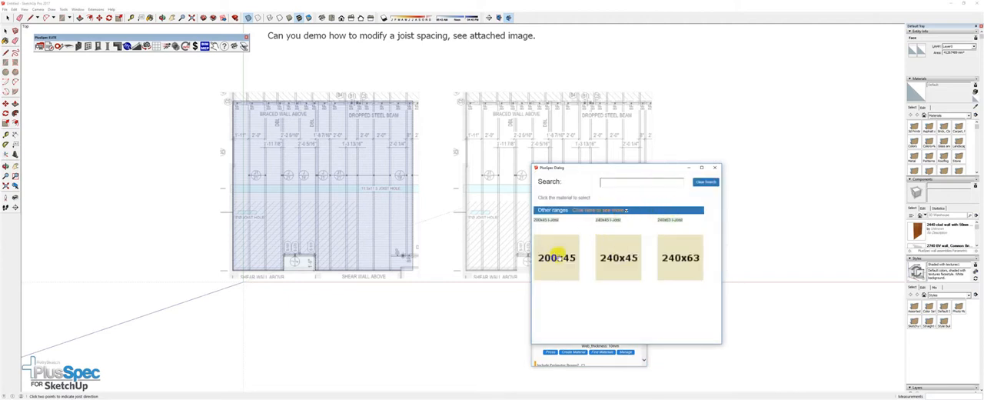
Choose the 240x45 I-Joist as the joist material and submit the floor joist settings
click(670, 254)
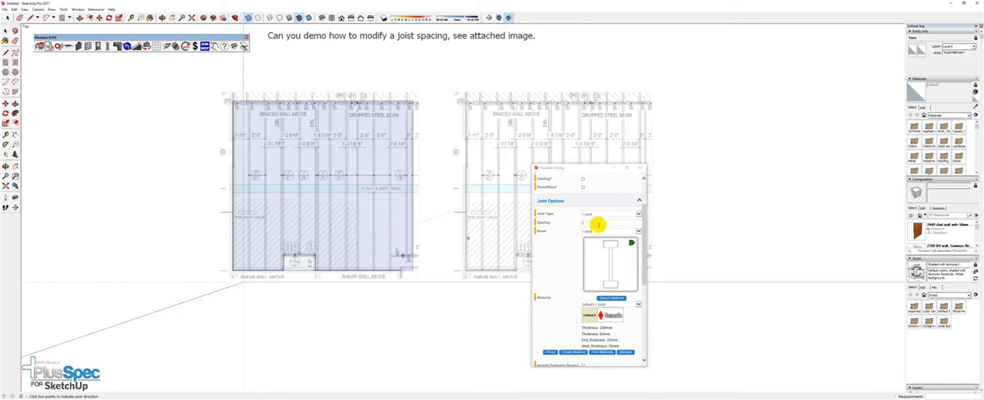
click(607, 304)
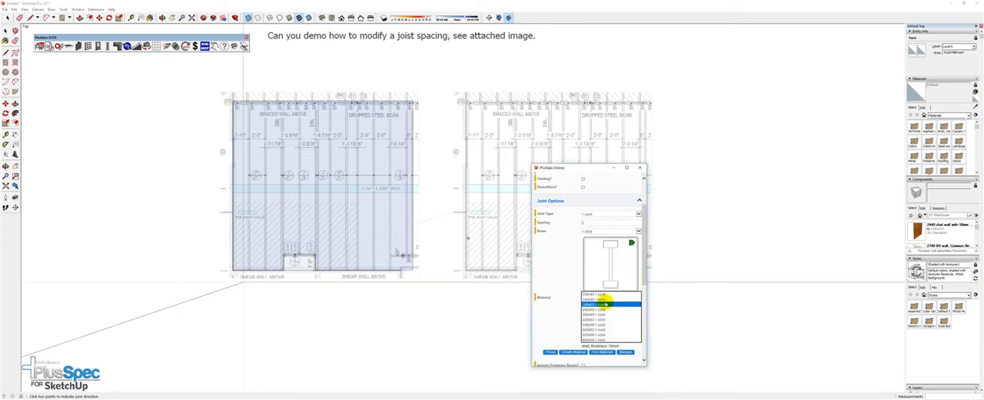
click(600, 303)
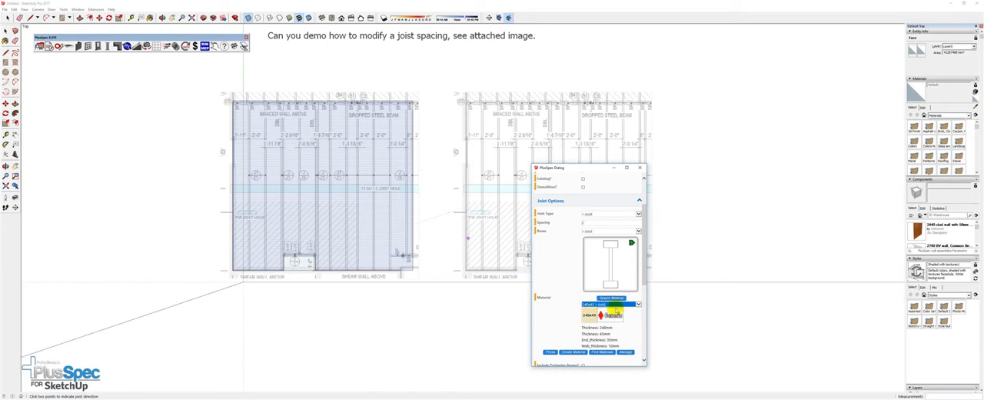
drag(642, 281, 638, 348)
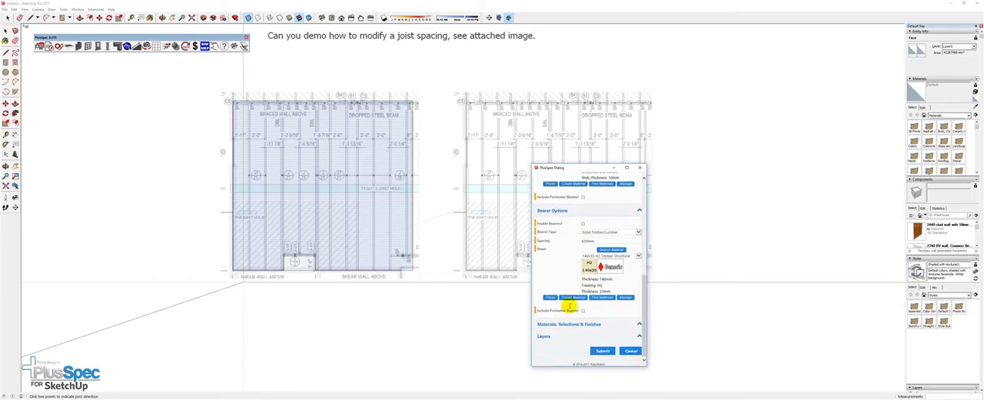
click(599, 351)
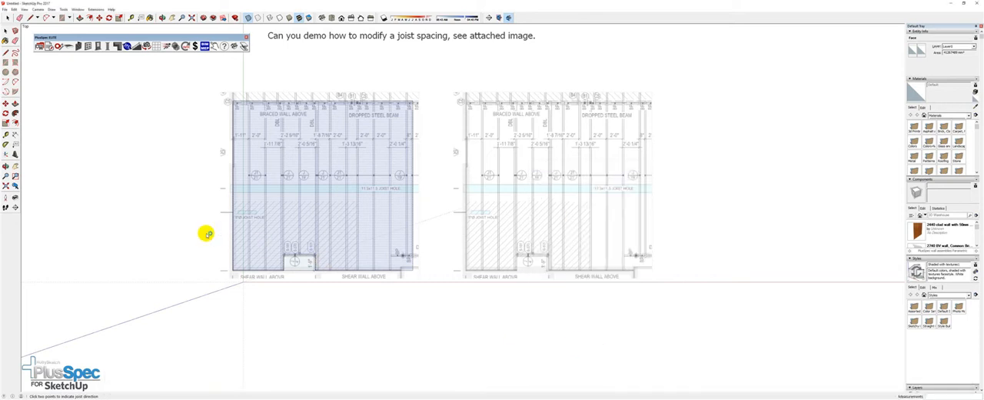
Set the joist direction with two points along the floor face's side edge and generate the I-joists
click(235, 269)
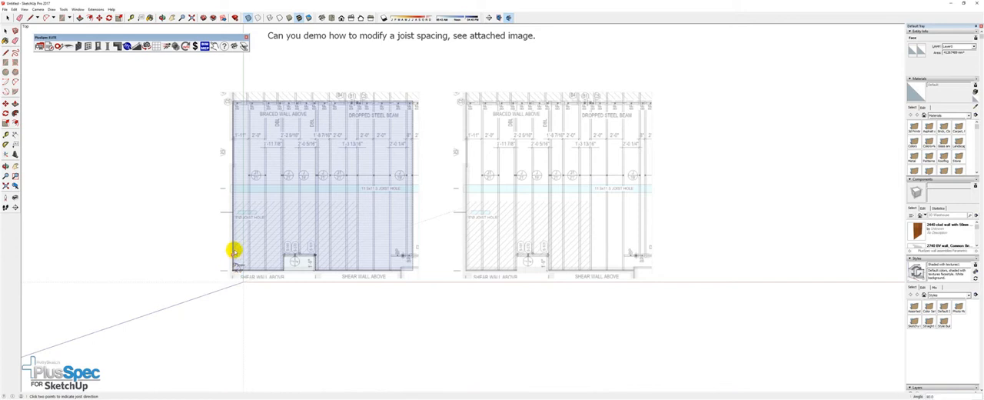
click(233, 200)
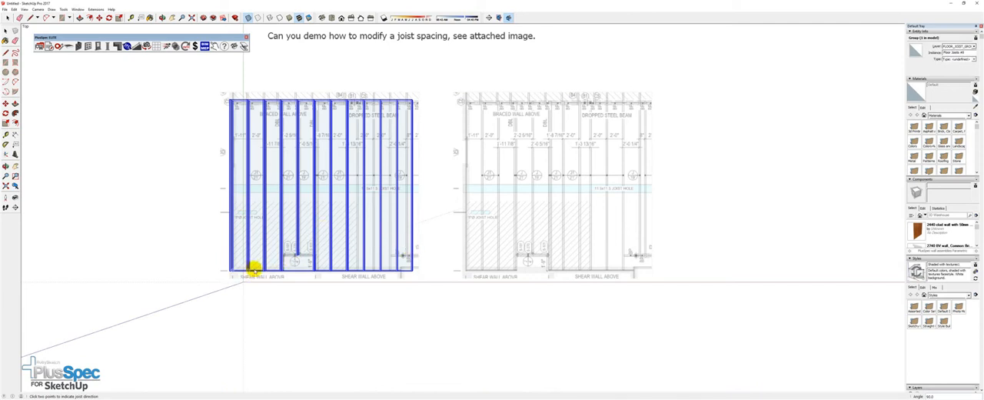
middle_drag(332, 267, 351, 125)
click(338, 298)
Examine how the generated I-joists line up with the joist lines on the plan along the shear wall edge
scroll(283, 271, up, 3)
middle_drag(282, 271, 304, 169)
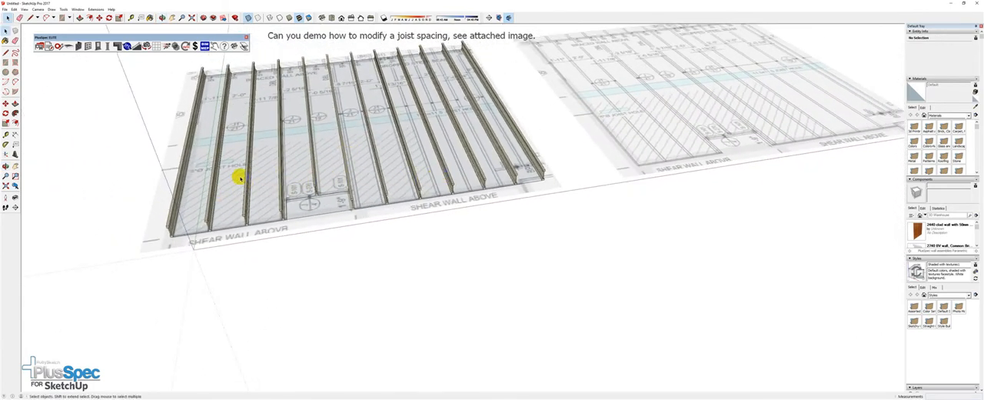
middle_drag(420, 185, 364, 187)
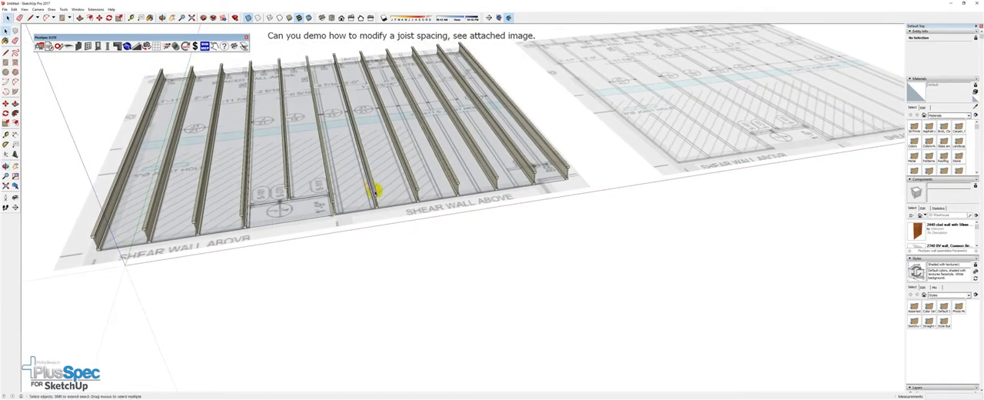
middle_drag(497, 187, 416, 205)
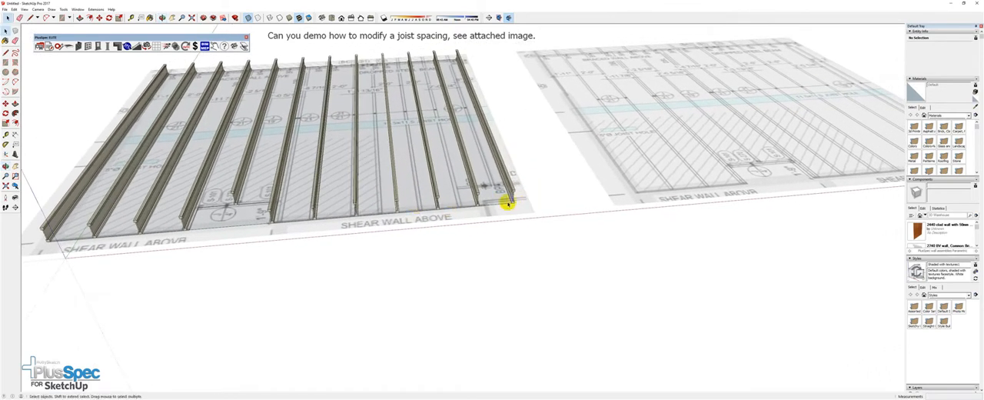
scroll(515, 199, up, 5)
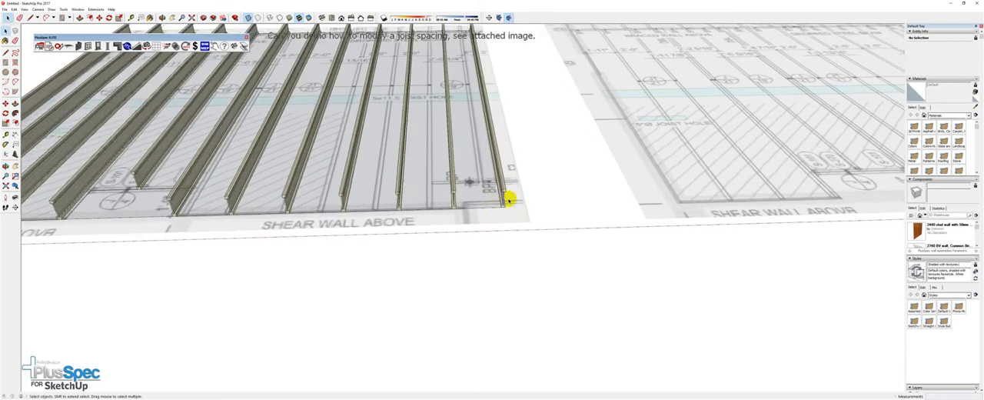
scroll(505, 202, up, 4)
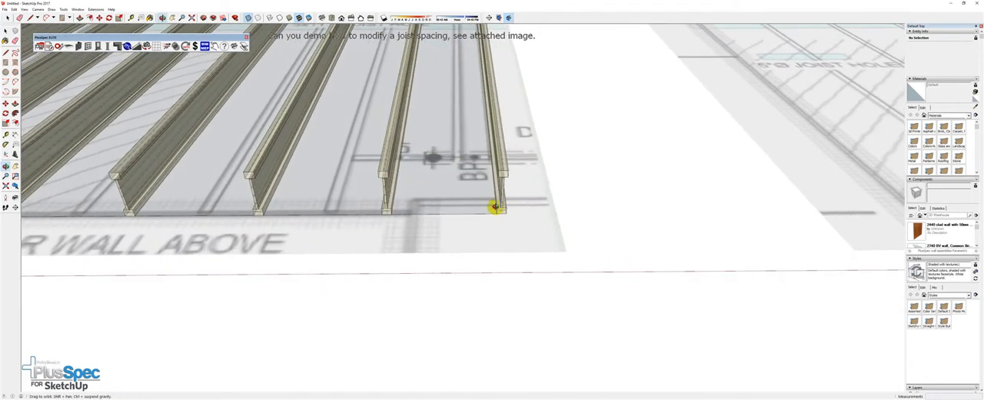
scroll(496, 208, down, 2)
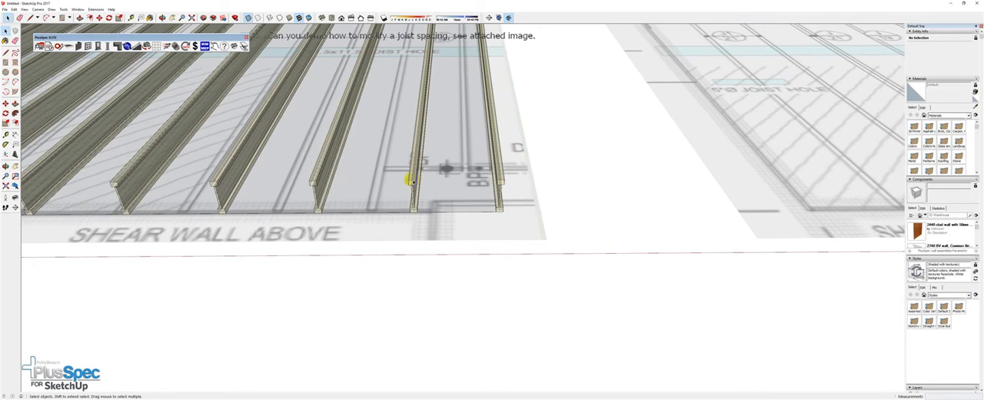
scroll(413, 181, down, 3)
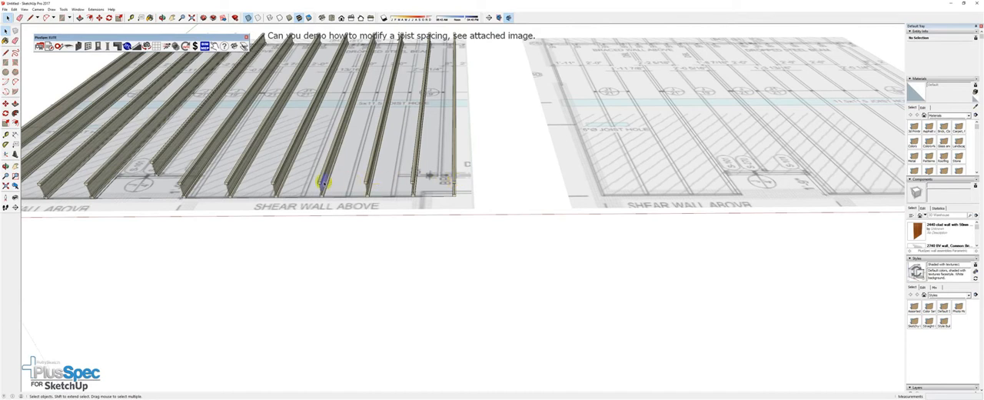
middle_drag(324, 185, 329, 201)
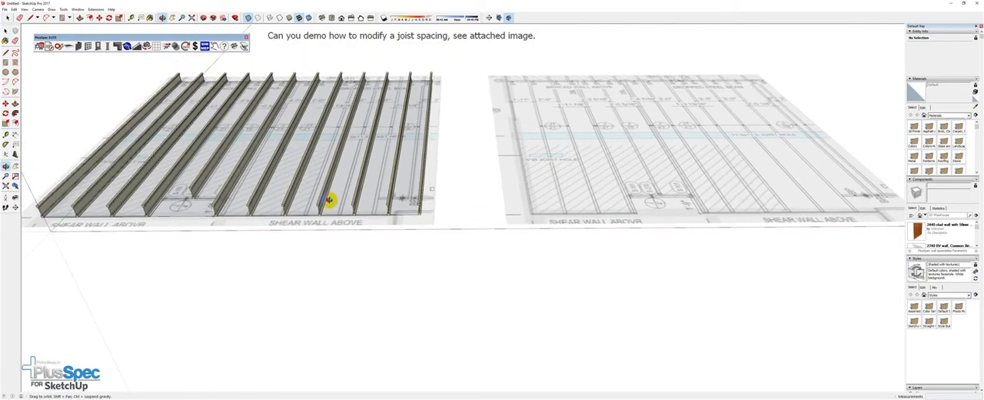
scroll(329, 201, down, 3)
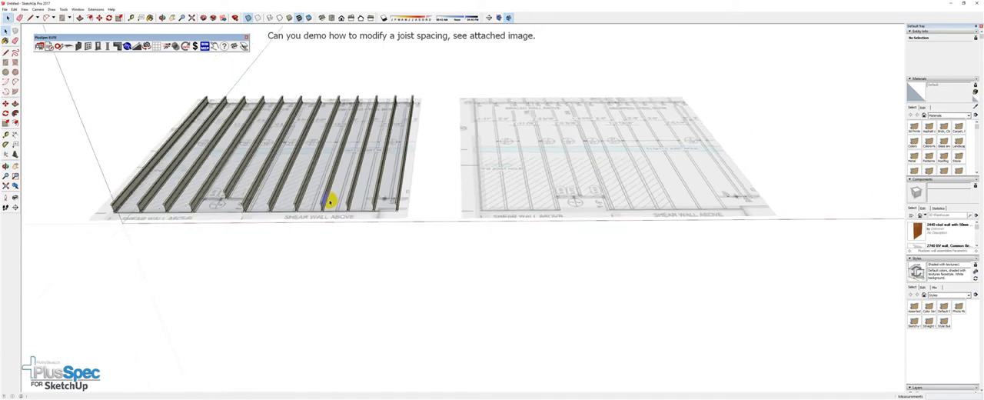
middle_drag(246, 195, 336, 178)
scroll(319, 203, up, 5)
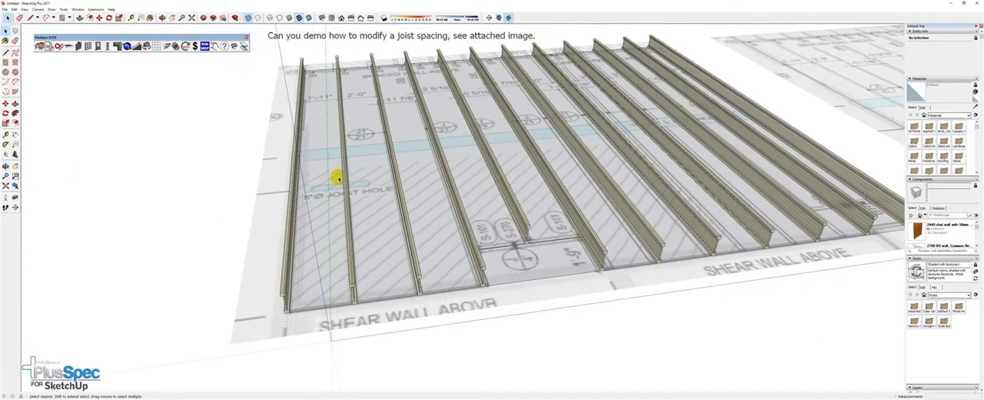
Open the floor joist group and its nested joist group for editing
click(340, 170)
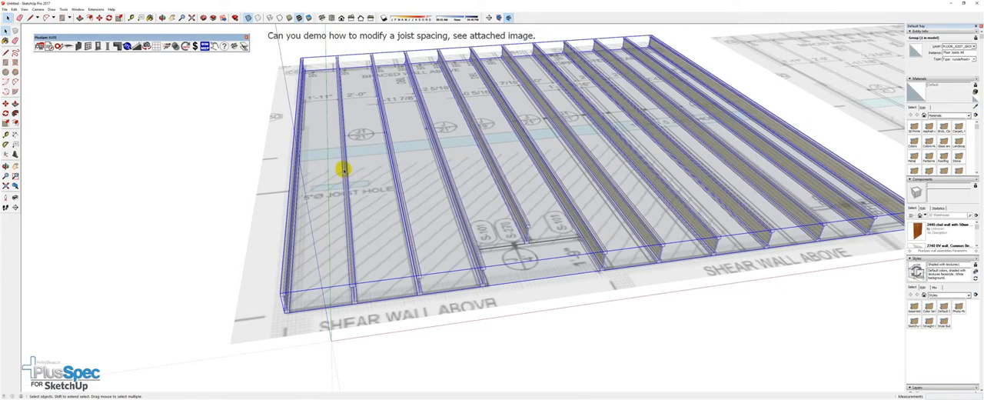
double_click(343, 169)
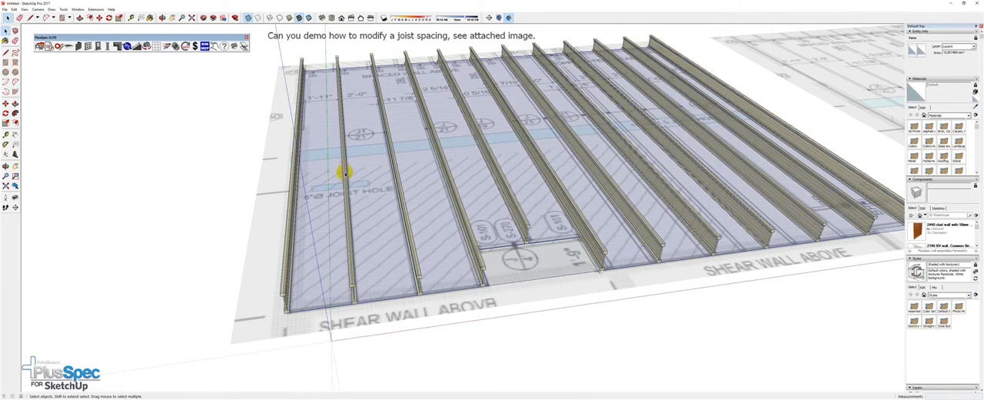
click(208, 182)
middle_drag(314, 220, 349, 126)
click(346, 182)
click(348, 172)
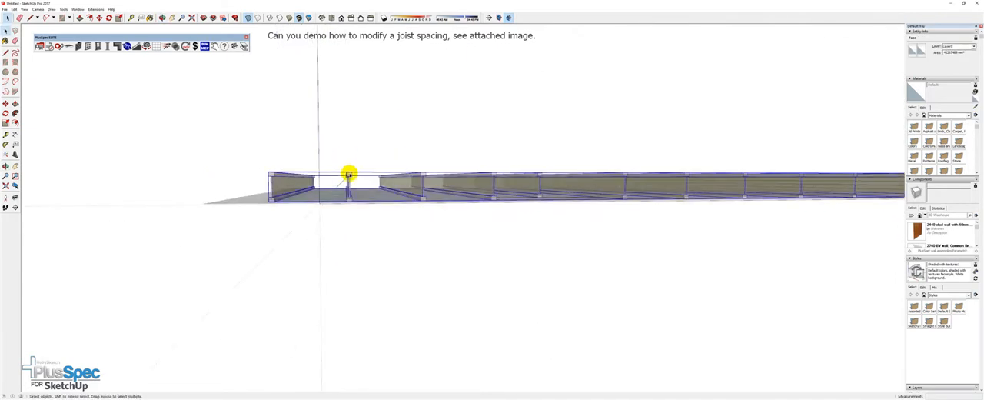
click(348, 174)
middle_drag(347, 175, 347, 252)
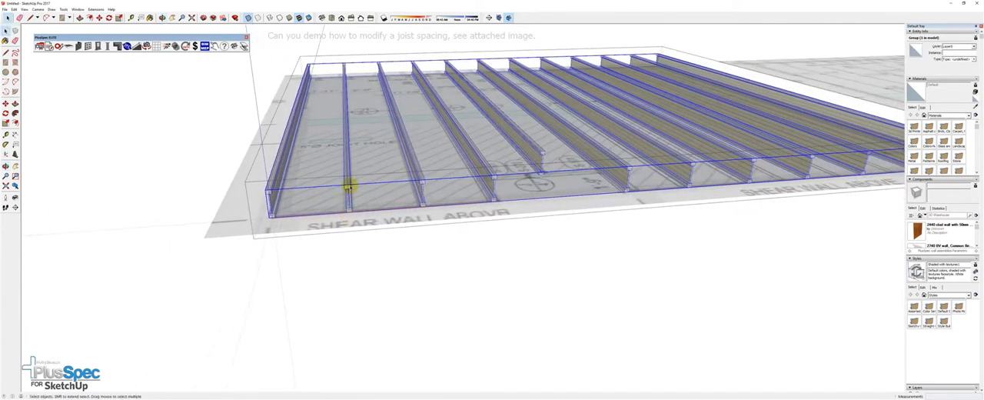
double_click(346, 184)
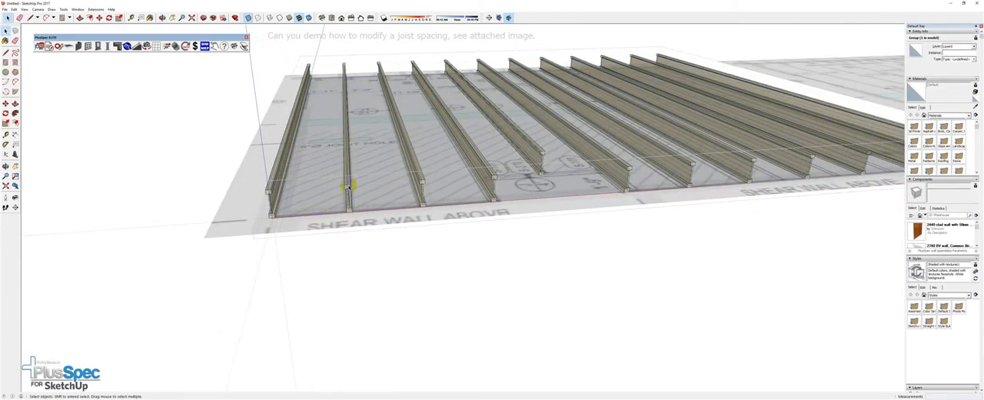
Select all joists in the group except the outer one beside the 1'-11" bay
key(ctrl+a)
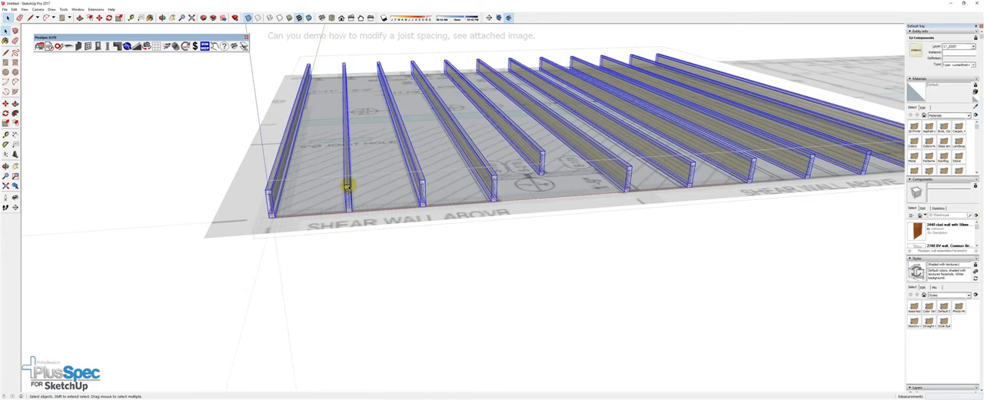
shift+click(273, 187)
middle_drag(360, 219, 387, 296)
scroll(323, 87, up, 6)
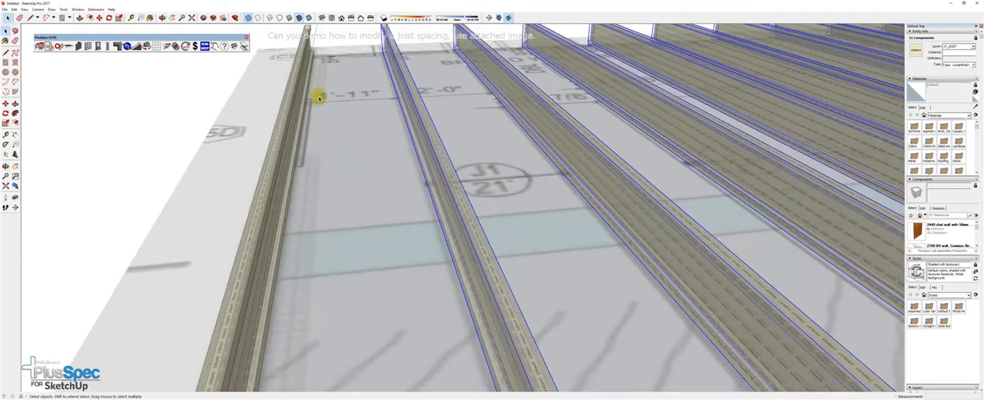
scroll(316, 97, up, 4)
scroll(315, 98, down, 4)
scroll(315, 99, down, 5)
scroll(342, 142, up, 2)
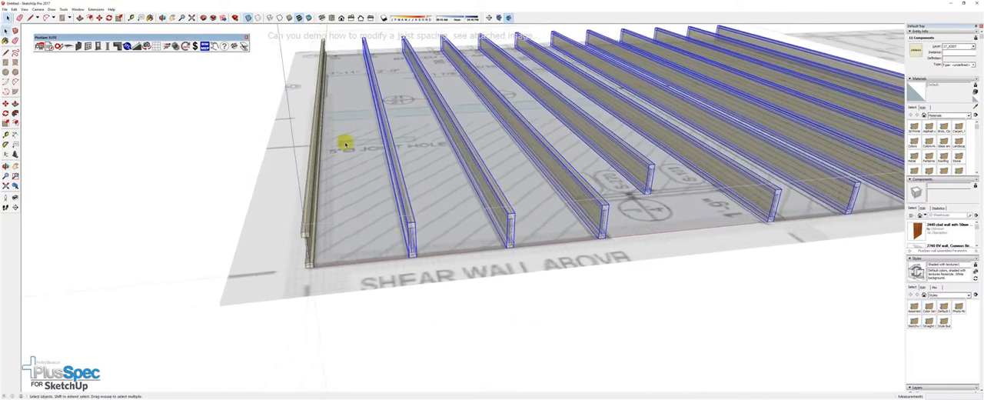
Place a Tape Measure guide 23" from the lower outer corner of the first joist
middle_drag(308, 260, 362, 274)
key(t)
click(328, 288)
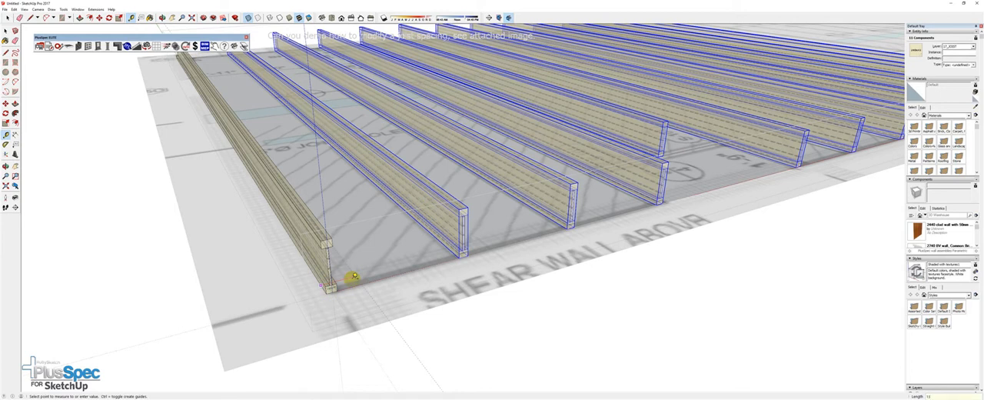
click(354, 275)
scroll(352, 275, down, 2)
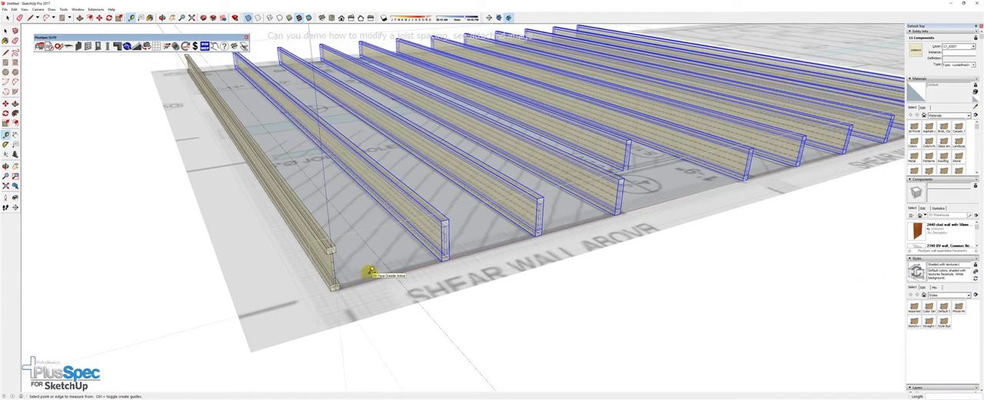
scroll(371, 270, down, 3)
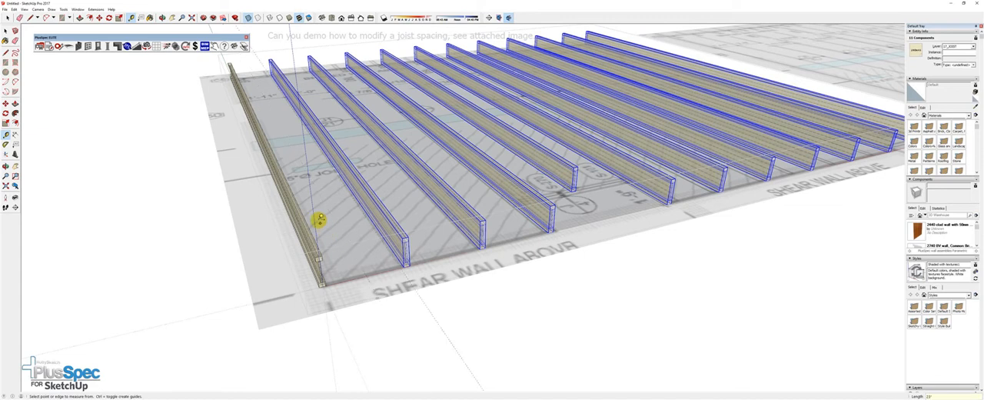
Move the selected joists together so the second joist's bottom corner lands on the guide
scroll(384, 246, up, 6)
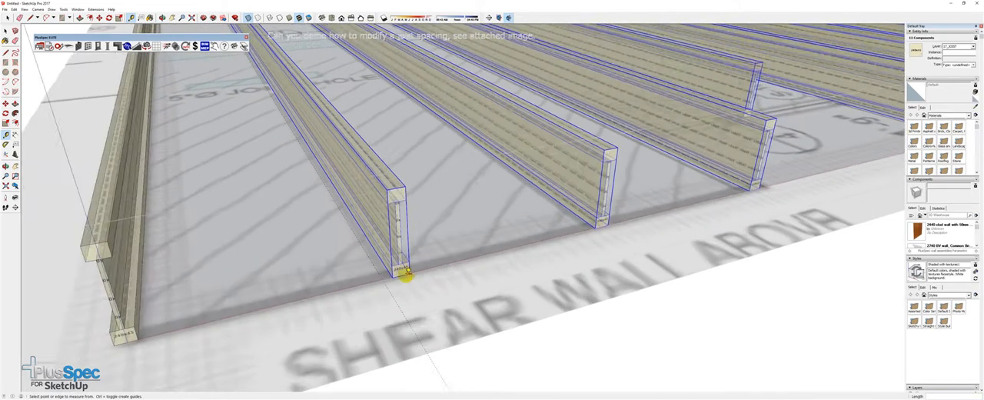
key(m)
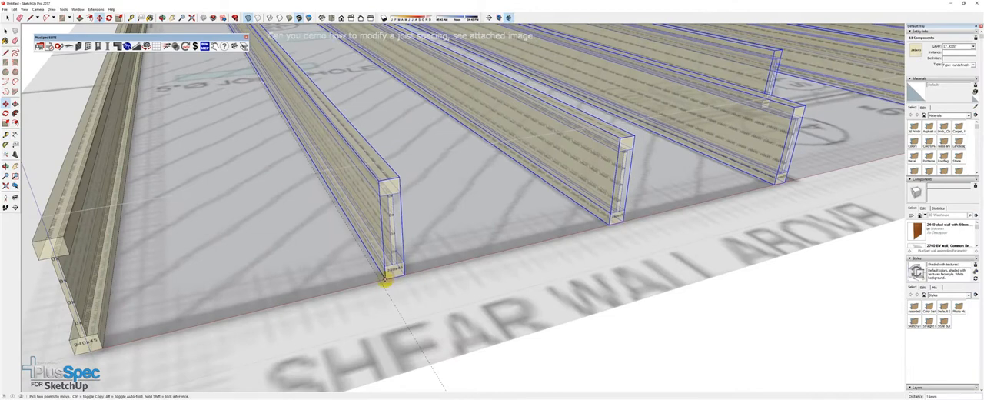
scroll(388, 279, down, 3)
scroll(381, 281, down, 2)
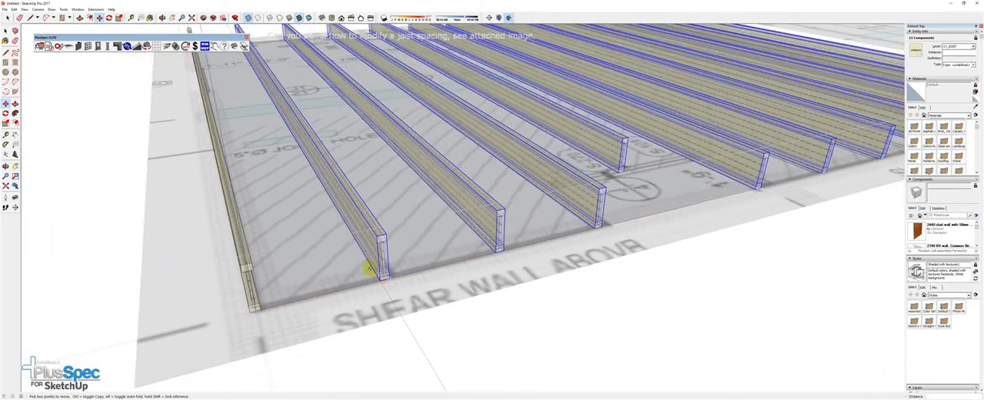
Copy the full-length joist beside the S-101 side of the opening and place it directly alongside as a double joist
middle_drag(365, 241, 297, 264)
middle_drag(463, 246, 404, 244)
scroll(458, 229, up, 1)
scroll(458, 230, up, 4)
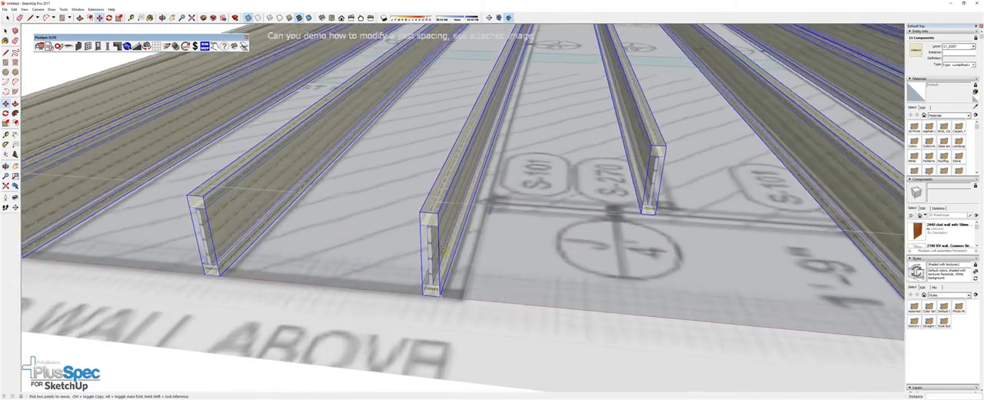
key(space)
click(441, 245)
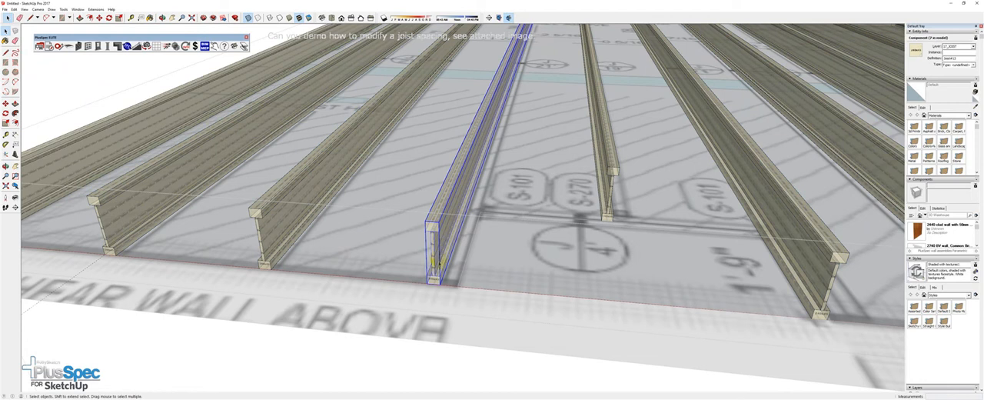
scroll(438, 262, up, 3)
key(m)
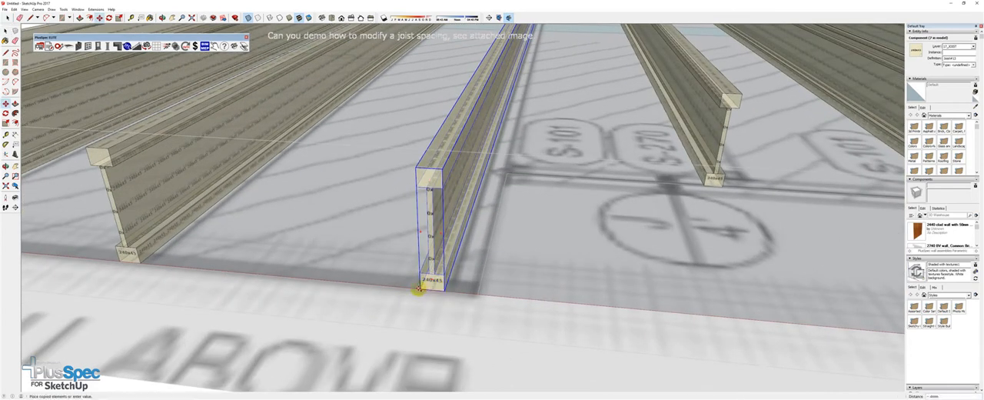
click(418, 289)
key(ctrl)
scroll(442, 289, down, 5)
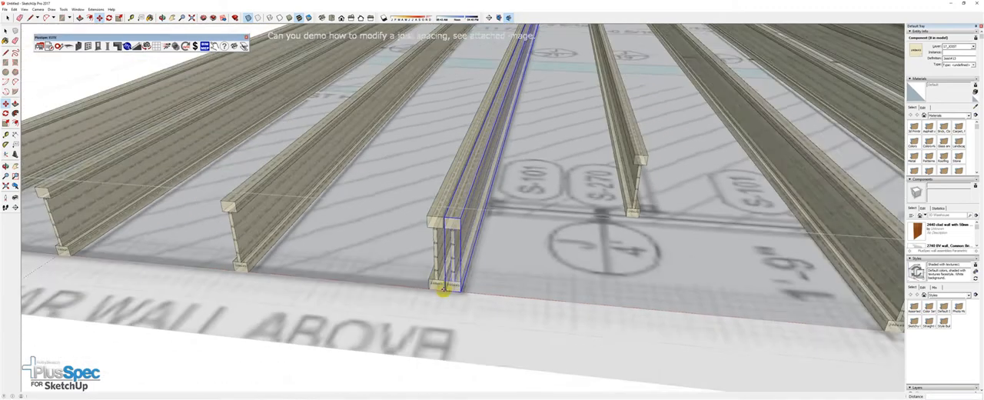
Move the short joist that ends at the opening sideways onto its line on the plan
middle_drag(544, 272, 495, 279)
scroll(495, 279, down, 6)
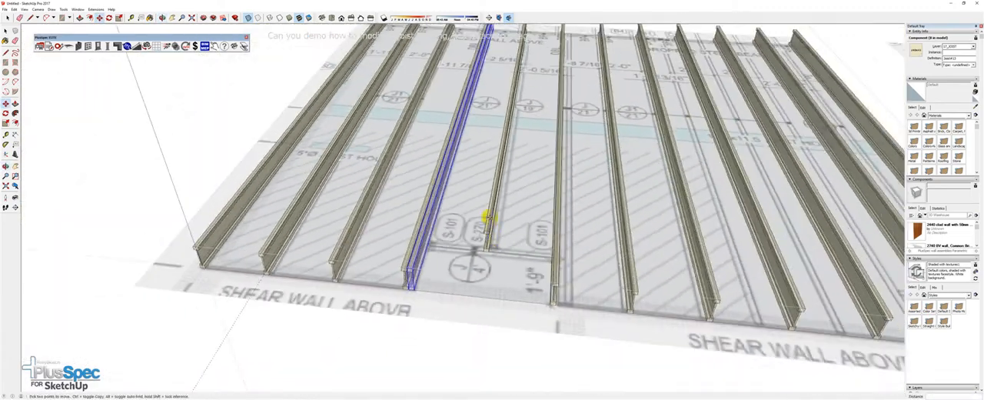
scroll(514, 128, up, 6)
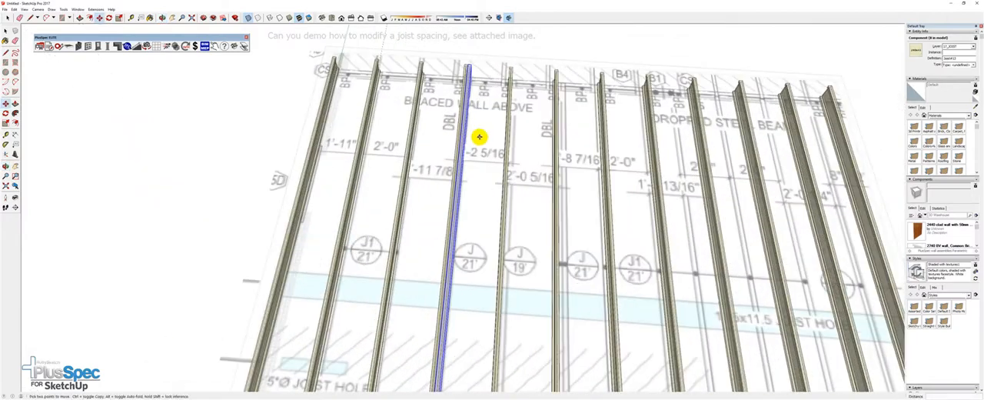
middle_drag(496, 169, 435, 154)
scroll(505, 179, down, 3)
scroll(453, 142, down, 2)
key(m)
middle_drag(289, 203, 395, 271)
scroll(395, 271, up, 3)
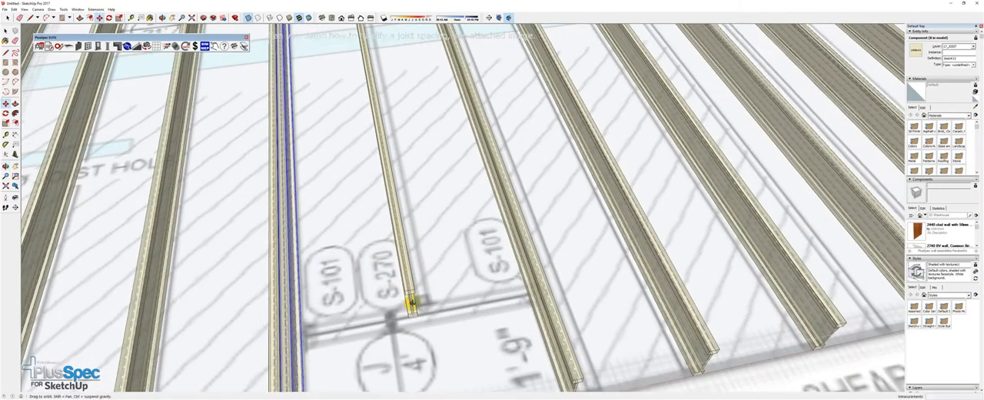
key(space)
scroll(412, 294, up, 3)
scroll(413, 313, up, 2)
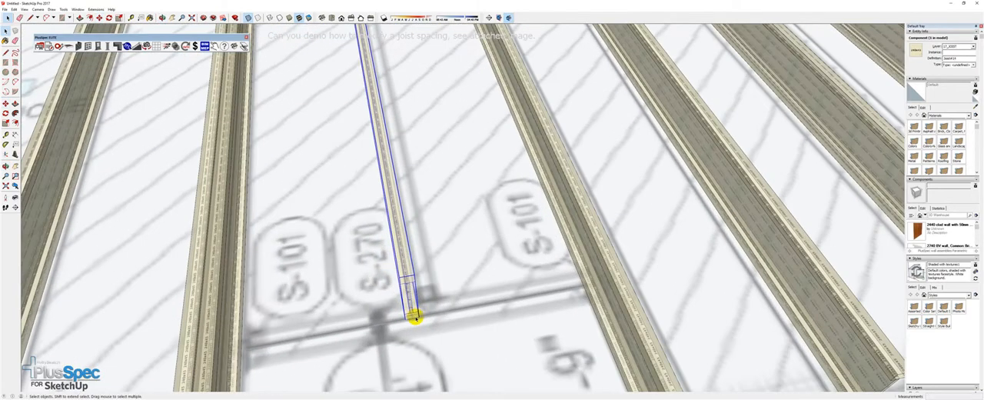
key(m)
click(406, 317)
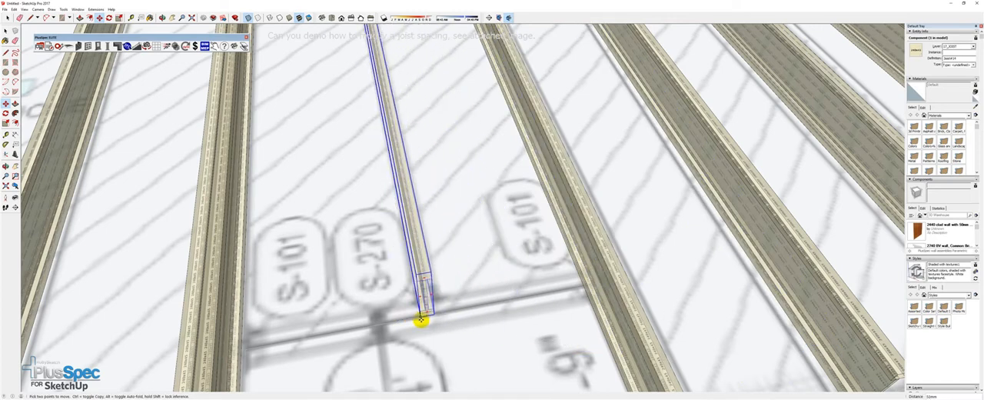
Copy the full-length joist beside the 1'-9" dimension and place the copy directly alongside it as a double joist
scroll(379, 300, down, 3)
scroll(379, 300, down, 4)
shift+middle_drag(443, 297, 331, 200)
scroll(331, 201, up, 2)
key(space)
scroll(350, 231, up, 3)
click(345, 230)
scroll(346, 252, up, 2)
key(m)
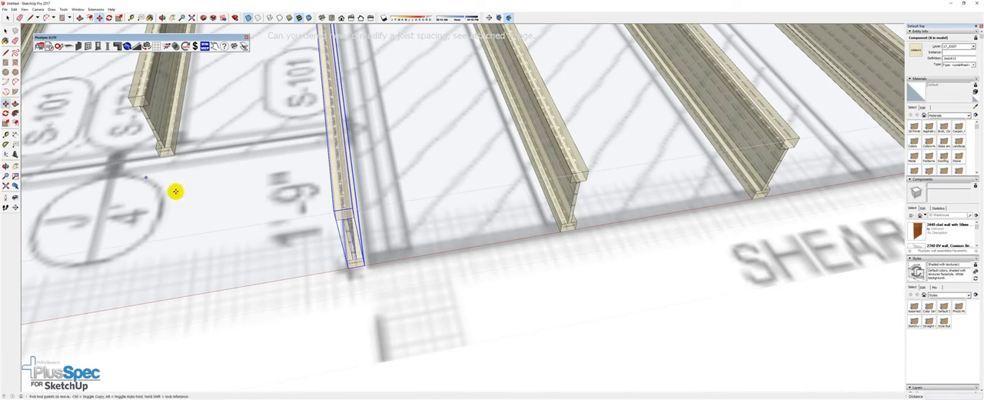
click(345, 266)
key(ctrl)
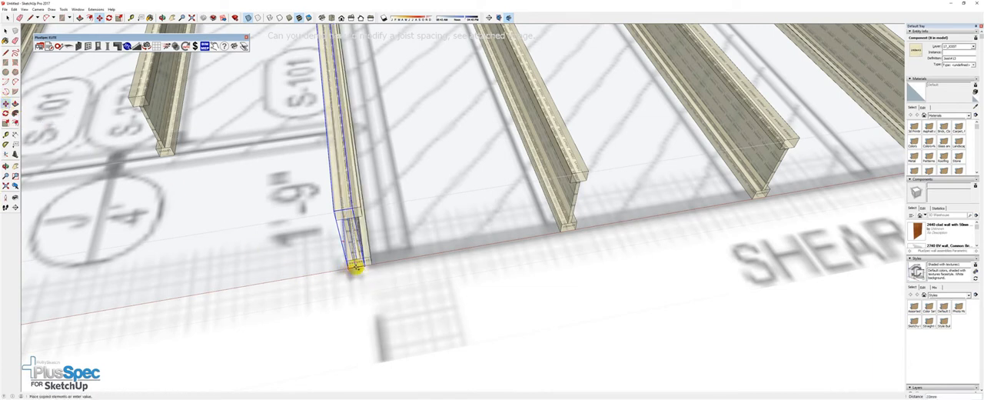
click(361, 265)
Select the last four joists at the BP end of the layout and move them together sideways onto their plan line
scroll(360, 266, down, 2)
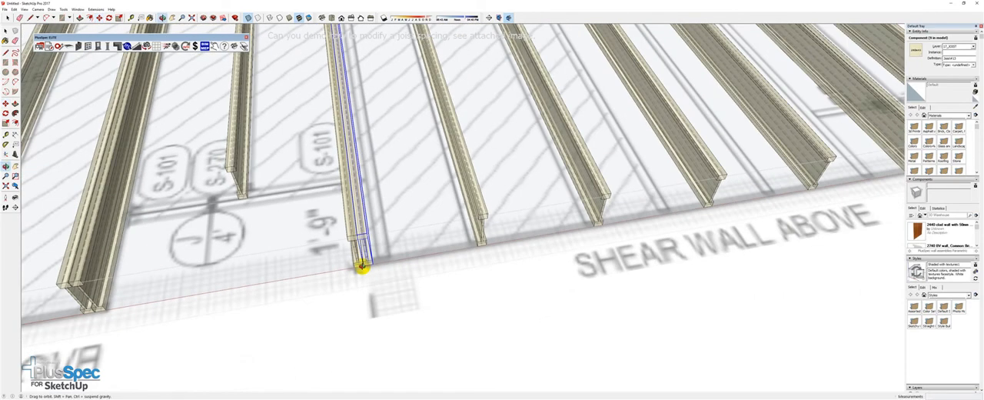
scroll(332, 270, down, 3)
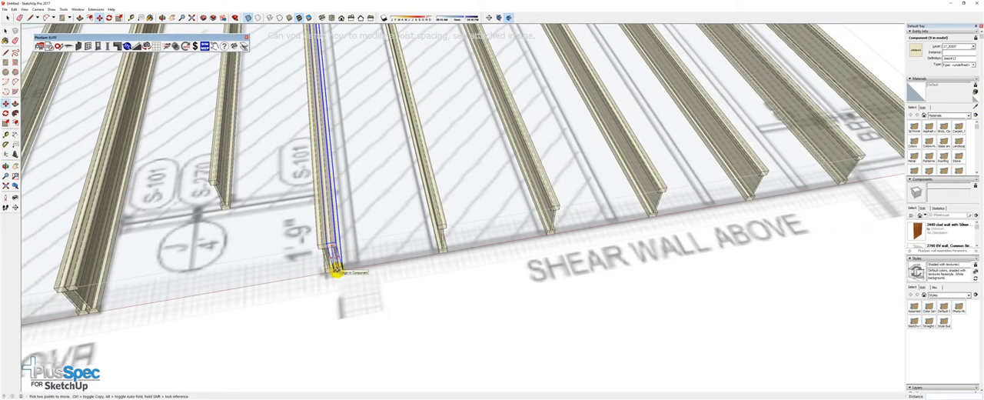
scroll(346, 267, down, 2)
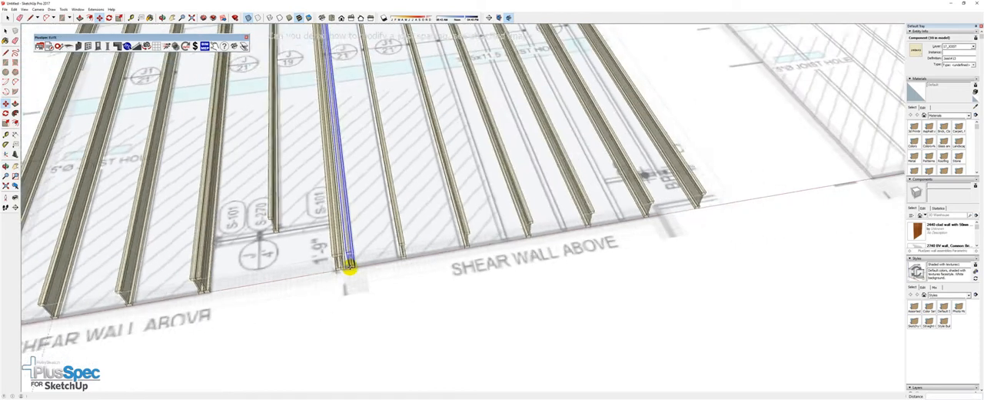
scroll(349, 267, down, 3)
mouse_move(350, 267)
middle_down()
mouse_move(297, 290)
mouse_move(284, 271)
mouse_move(299, 255)
middle_up()
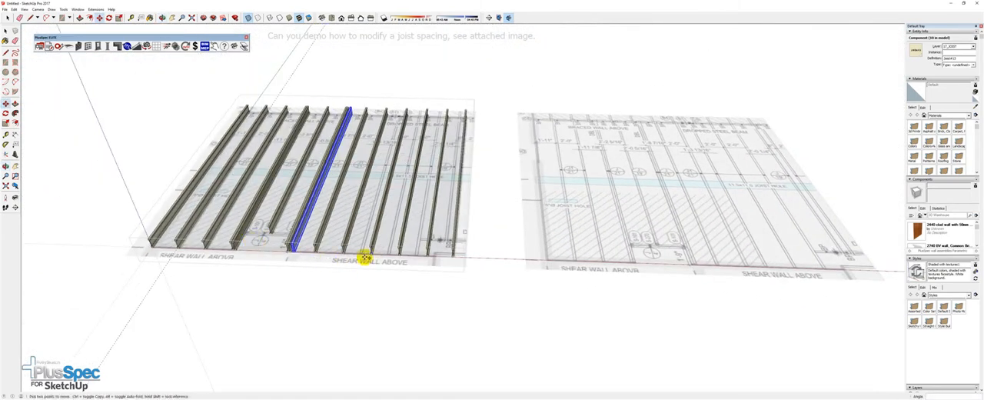
scroll(369, 260, up, 5)
key(space)
click(369, 250)
shift+click(476, 254)
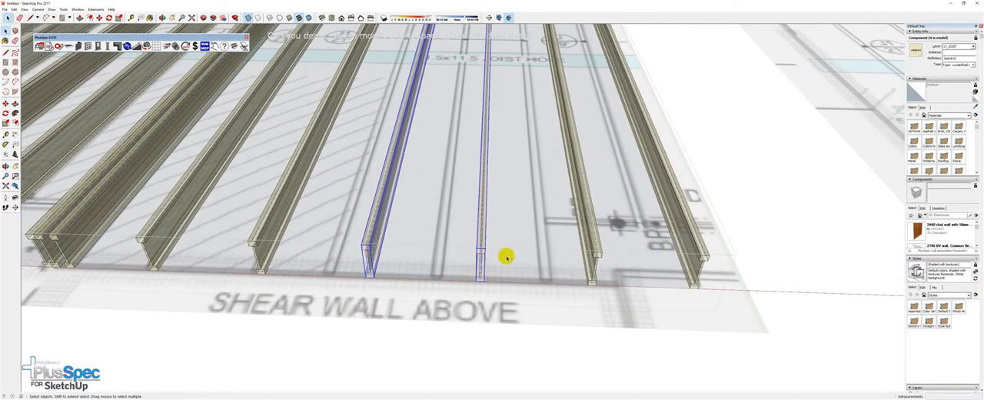
shift+click(596, 250)
shift+click(666, 247)
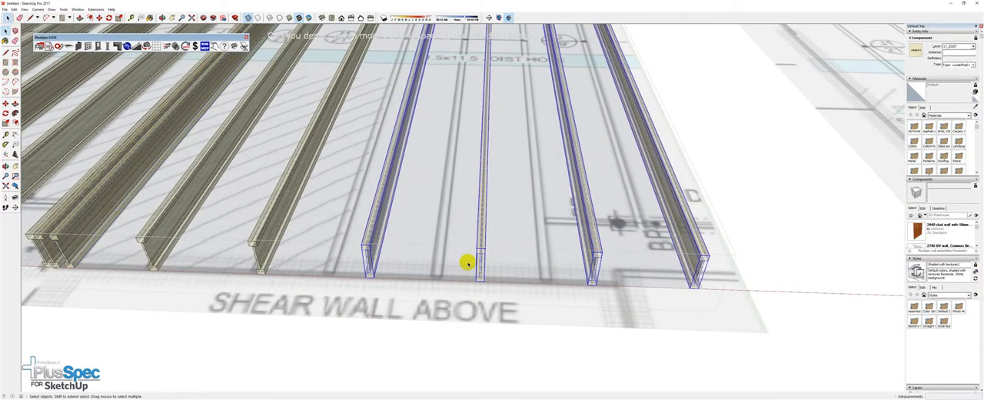
middle_drag(434, 274, 482, 271)
scroll(374, 289, up, 5)
key(m)
click(377, 289)
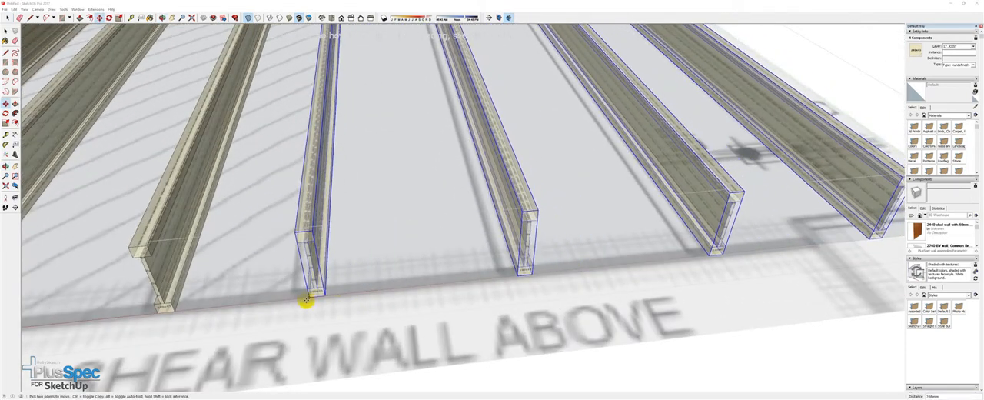
click(294, 303)
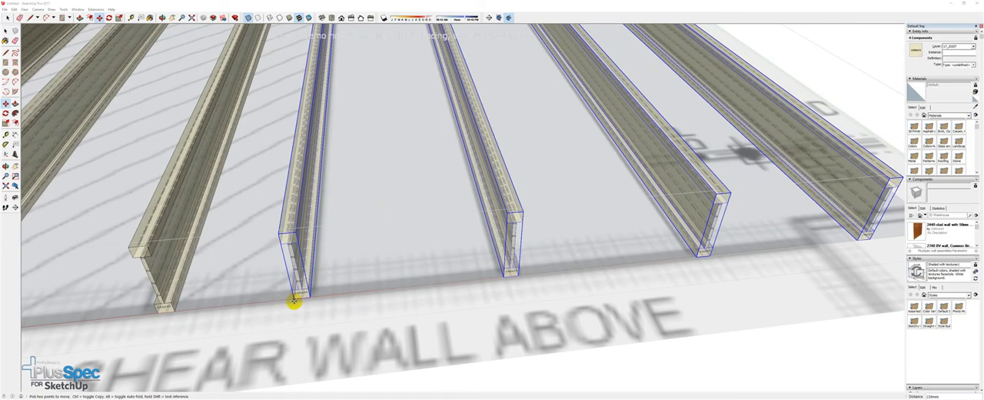
scroll(306, 300, down, 2)
scroll(305, 301, down, 3)
middle_drag(446, 301, 324, 286)
scroll(500, 279, up, 4)
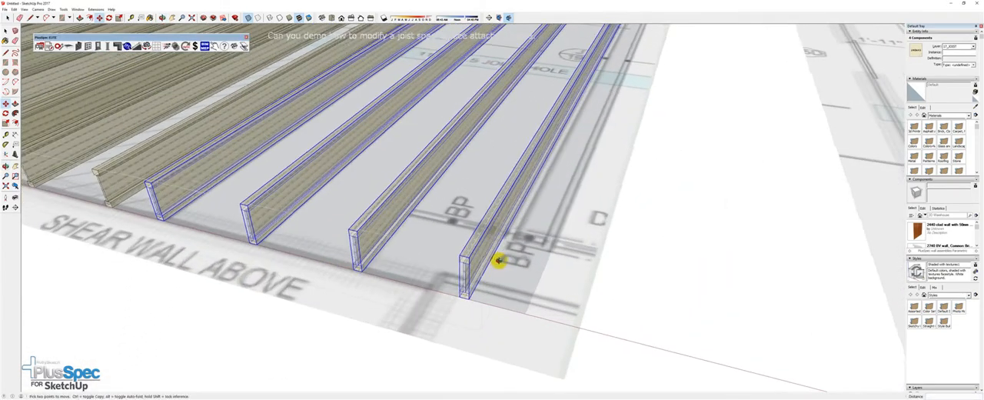
middle_drag(455, 292, 468, 339)
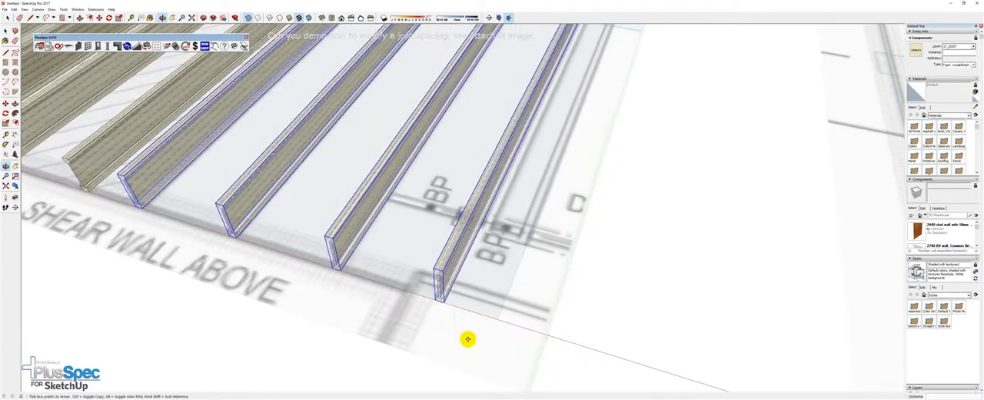
scroll(444, 289, up, 2)
scroll(441, 285, down, 2)
key(space)
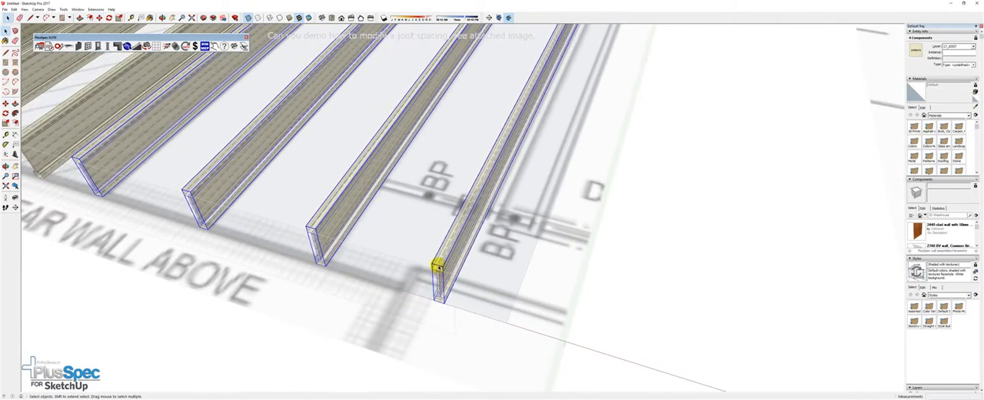
double_click(435, 267)
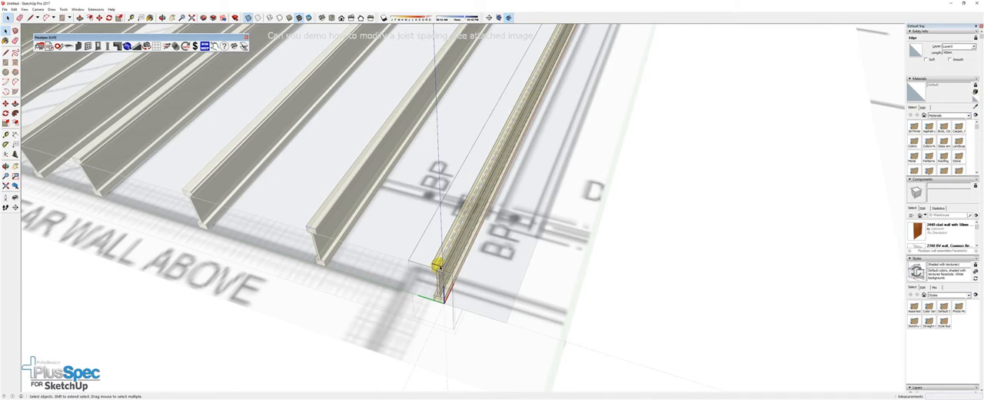
scroll(440, 268, up, 1)
scroll(438, 268, down, 2)
drag(422, 257, 453, 308)
scroll(389, 273, down, 1)
scroll(388, 273, down, 1)
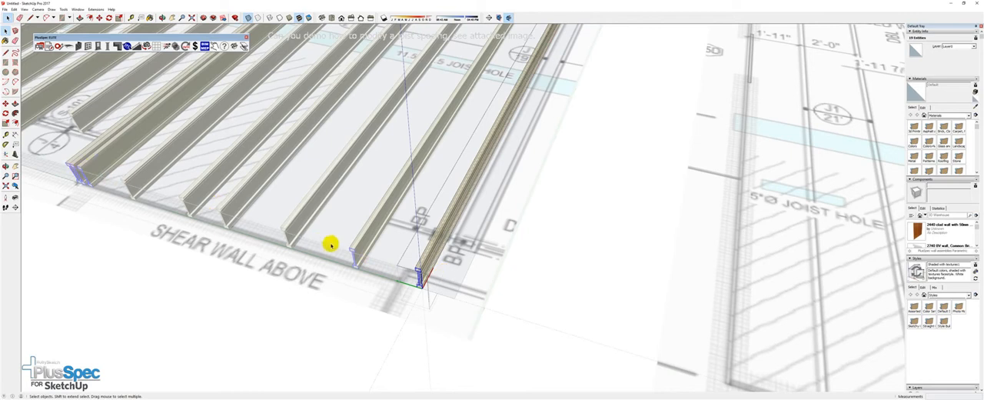
click(530, 327)
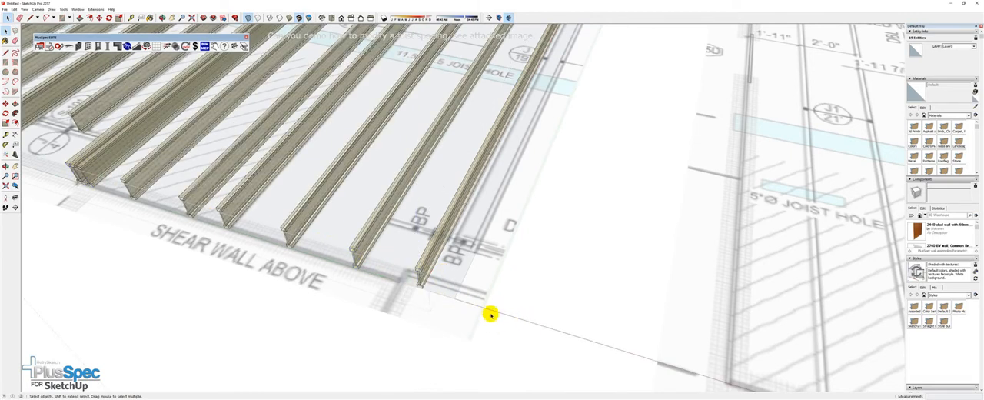
Make the outermost joist at the BP end a unique component
click(418, 269)
right_click(419, 269)
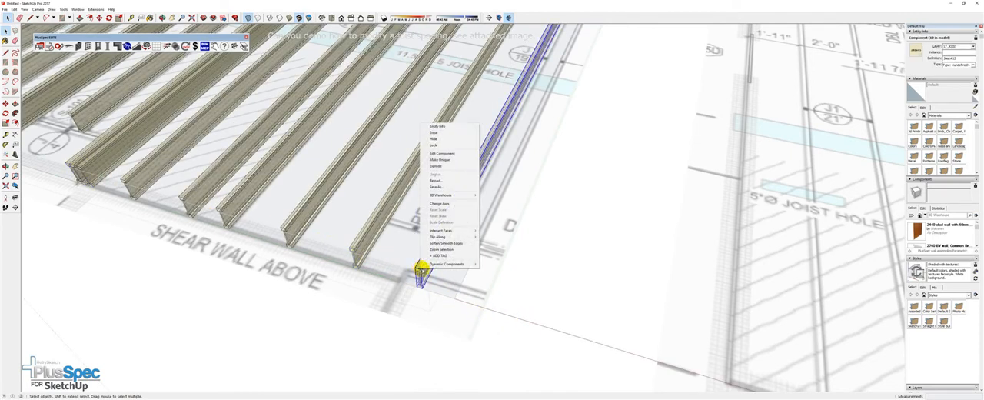
click(439, 159)
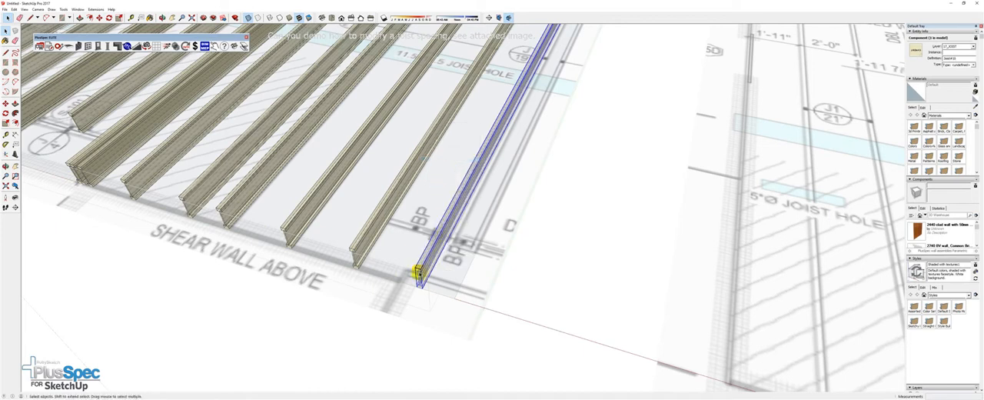
Shorten the outermost joist by moving its shear-wall end geometry back to the BP line on the plan
scroll(416, 271, up, 2)
double_click(419, 266)
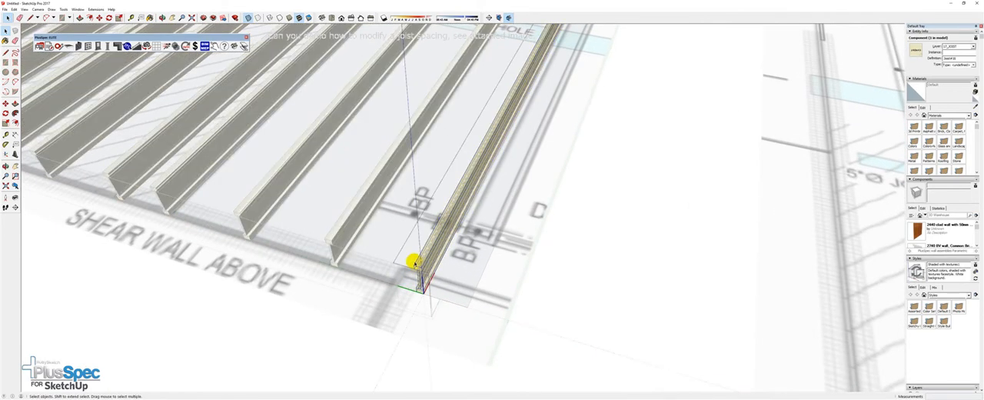
scroll(415, 263, down, 3)
drag(407, 260, 430, 291)
scroll(414, 262, up, 2)
key(m)
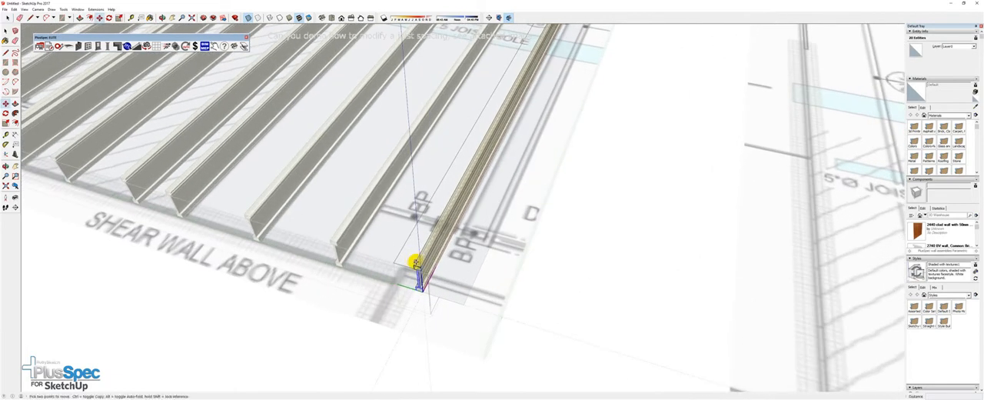
click(413, 263)
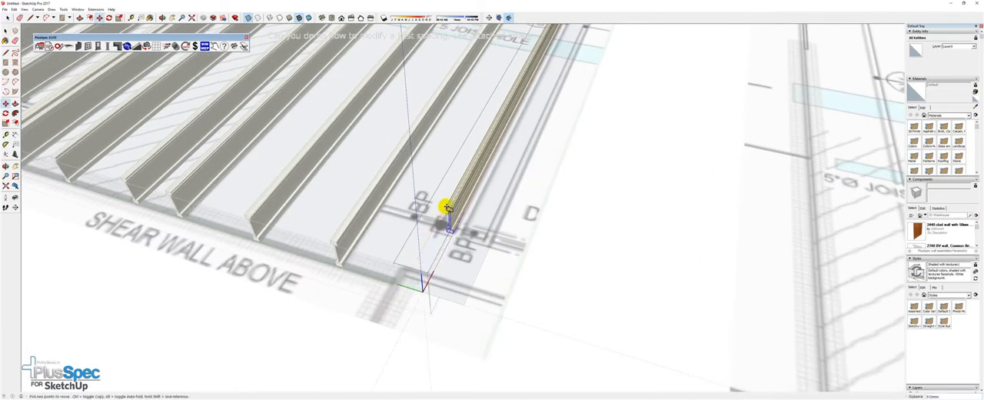
scroll(455, 234, down, 5)
key(space)
click(452, 293)
Complete the Job Tool required for the quantity takeoff, entering 1 in the basic details text fields and current version, and submit it
middle_drag(299, 223, 290, 248)
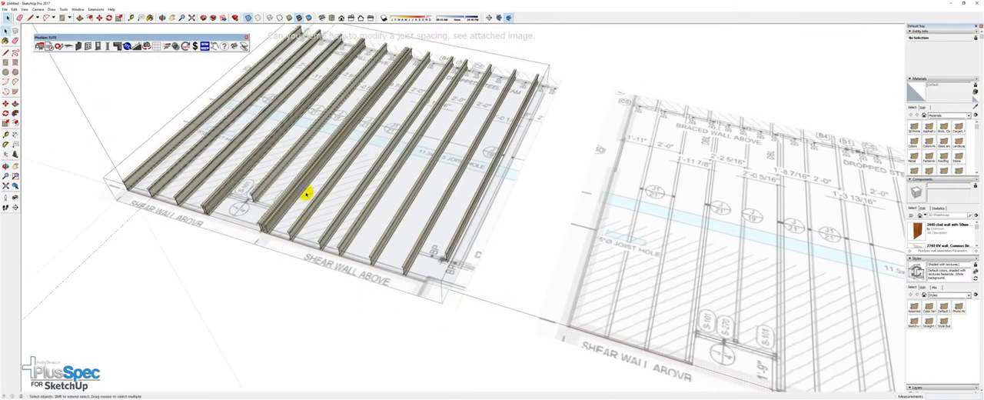
click(48, 46)
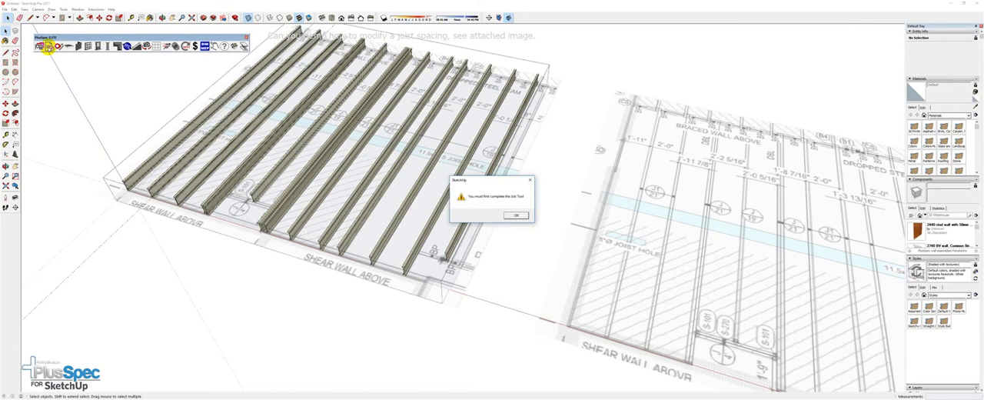
click(517, 214)
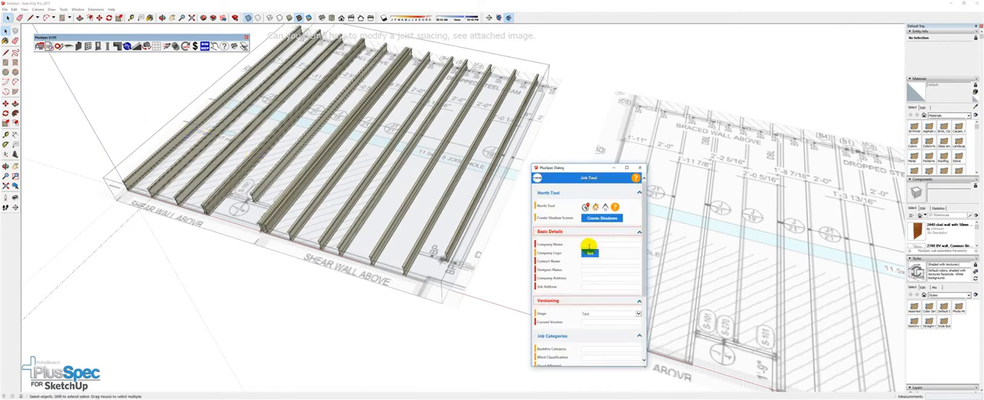
key(Tab)
text(1)
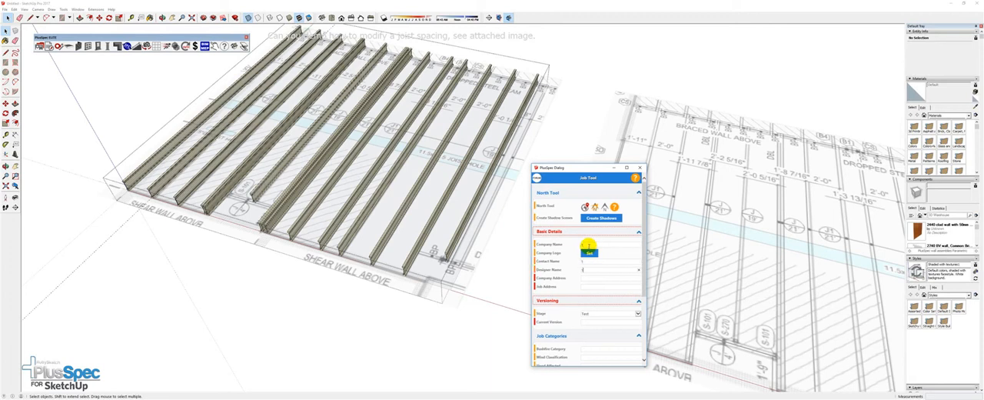
key(Tab)
text(1)
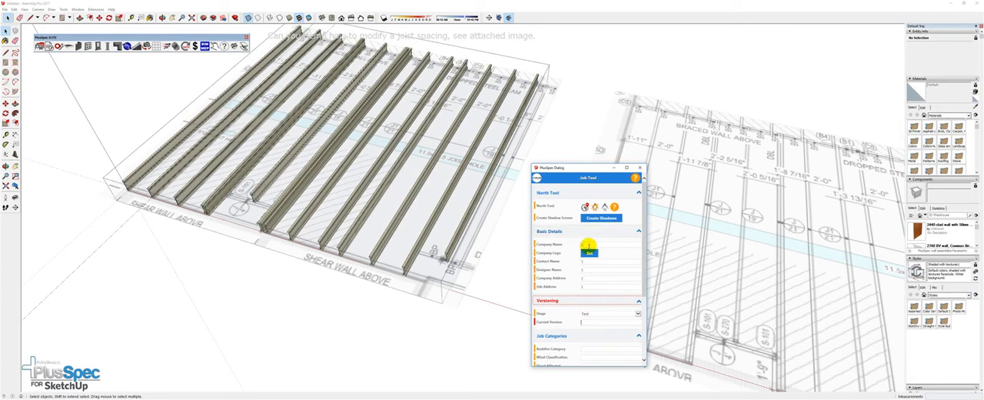
drag(638, 264, 643, 352)
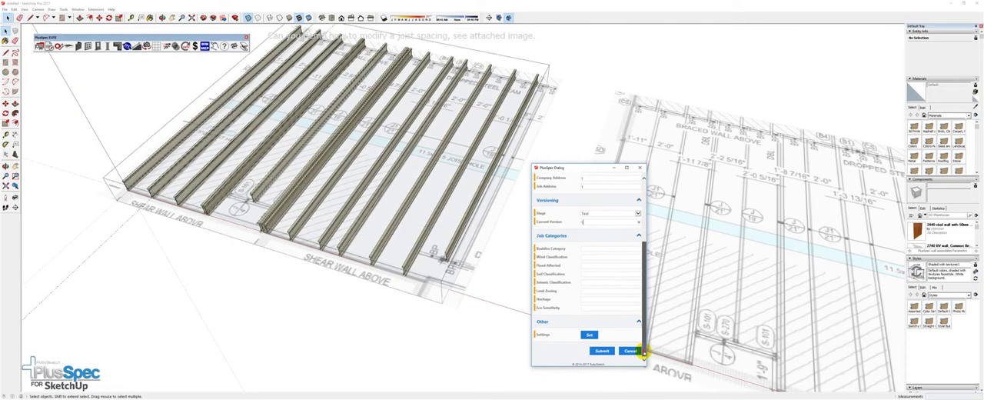
click(602, 350)
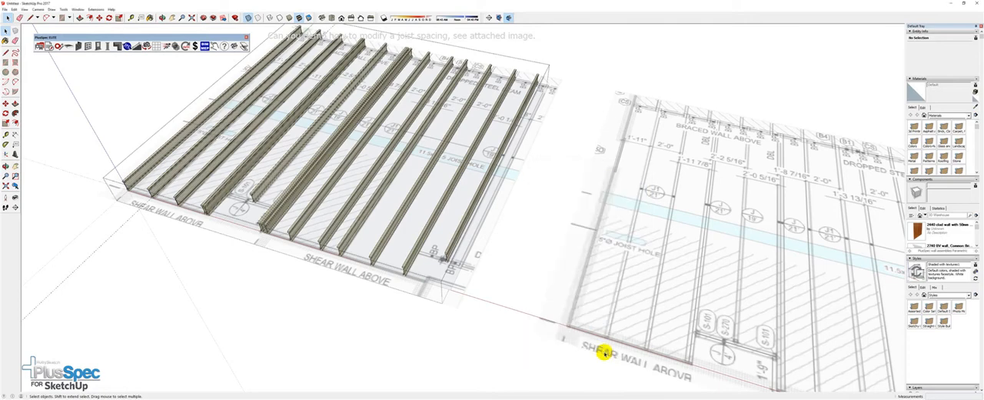
Generate the quantity takeoff document for the joists and return to the SketchUp model
click(47, 46)
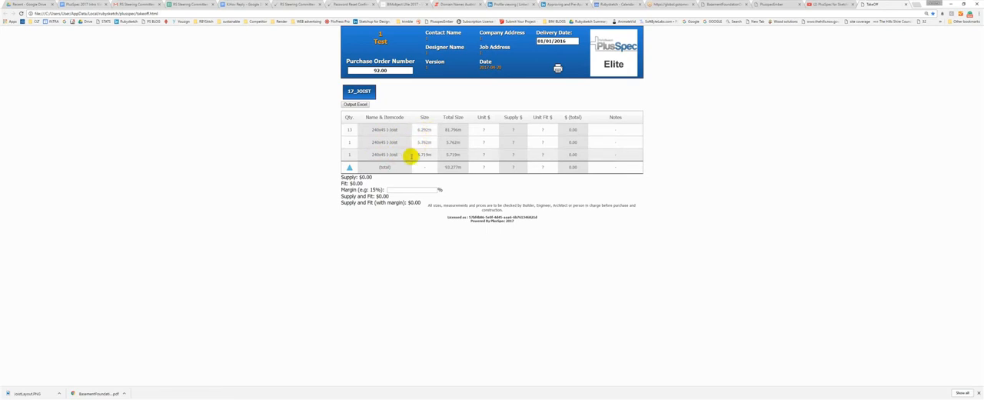
click(950, 4)
Try to apply the PlusSpec joist tool to the second plan image without joists, and clear the selection
middle_drag(351, 219, 281, 216)
scroll(261, 217, down, 5)
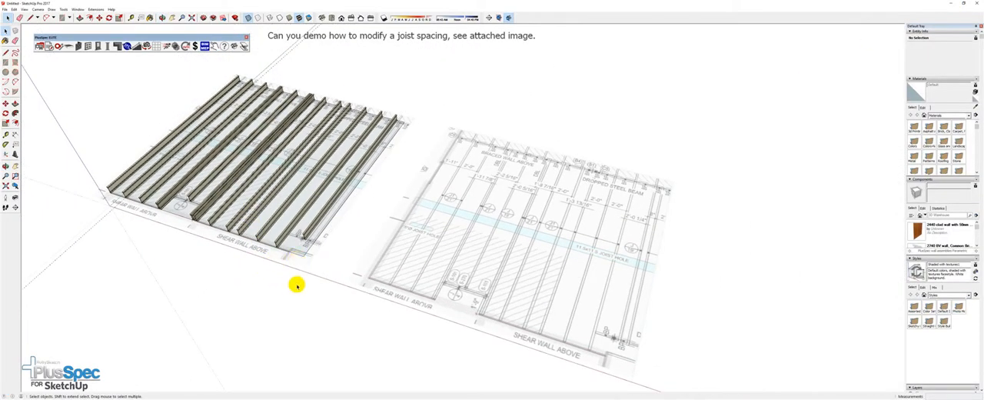
middle_drag(418, 280, 298, 178)
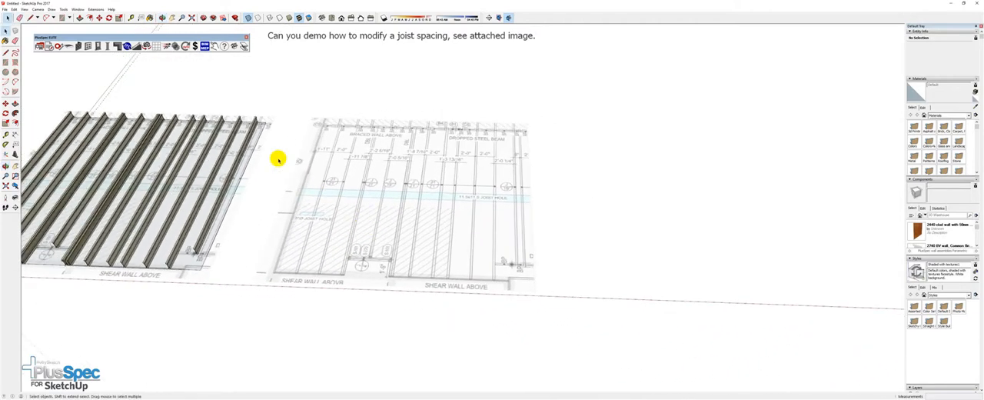
click(360, 172)
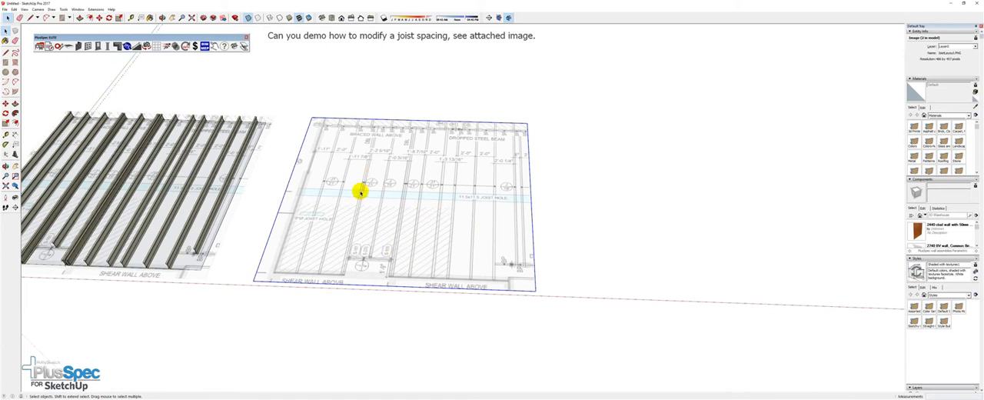
click(69, 46)
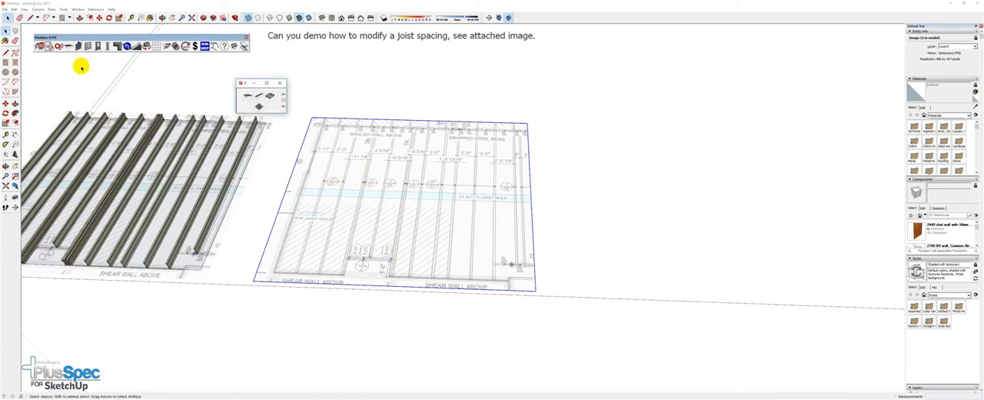
click(268, 97)
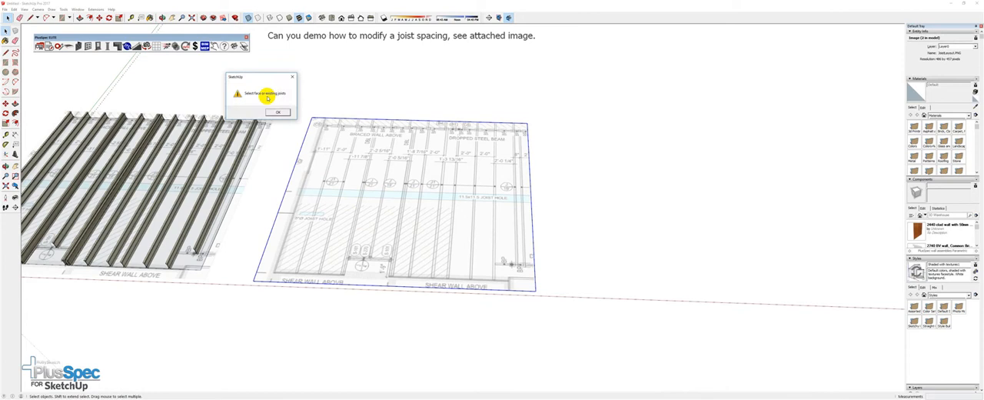
click(276, 113)
click(350, 86)
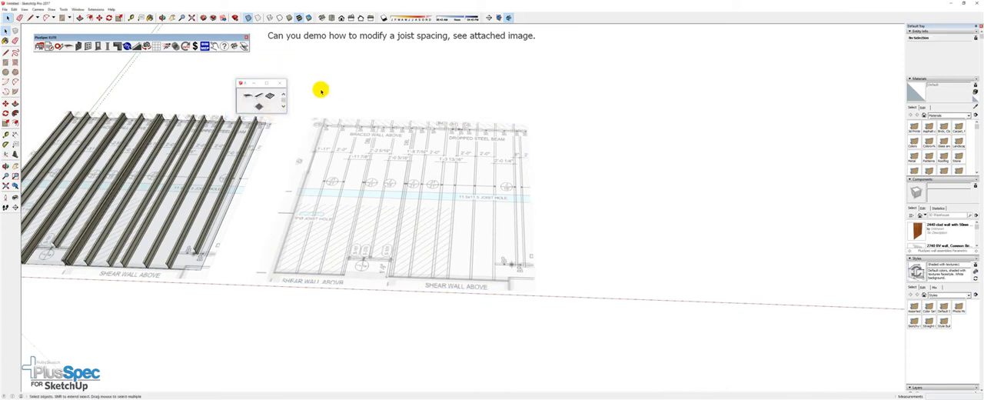
Draw a floor joist area on the second plan image, from the S-101 opening line up to the braced wall, spanning its three joist lines
click(269, 100)
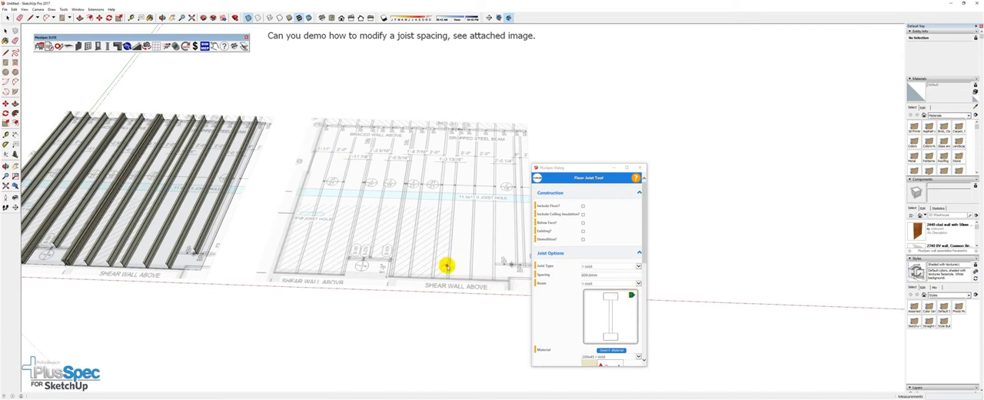
middle_drag(451, 269, 416, 264)
scroll(416, 263, up, 8)
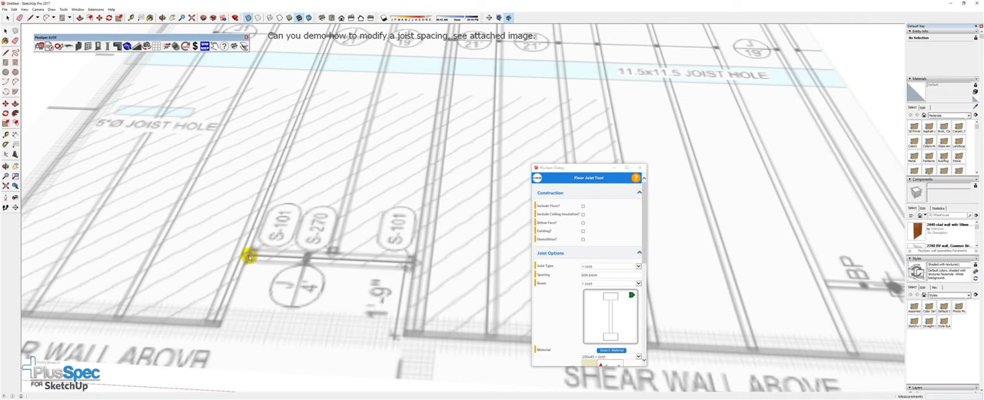
scroll(250, 256, down, 6)
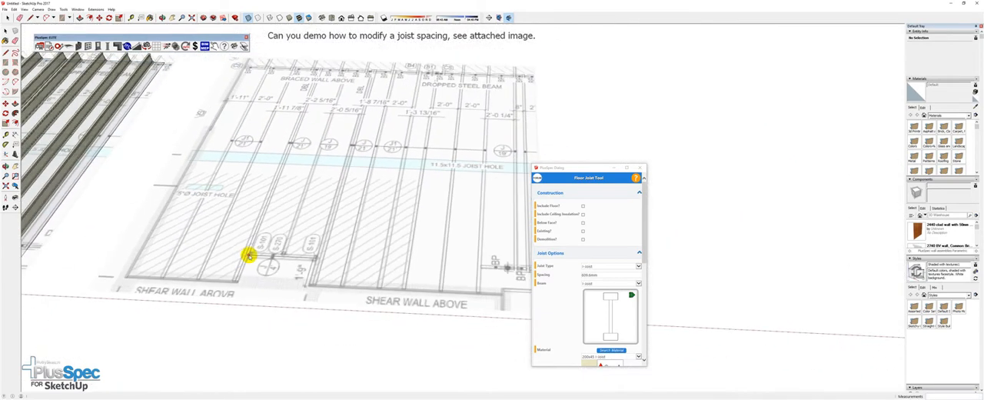
scroll(322, 78, up, 5)
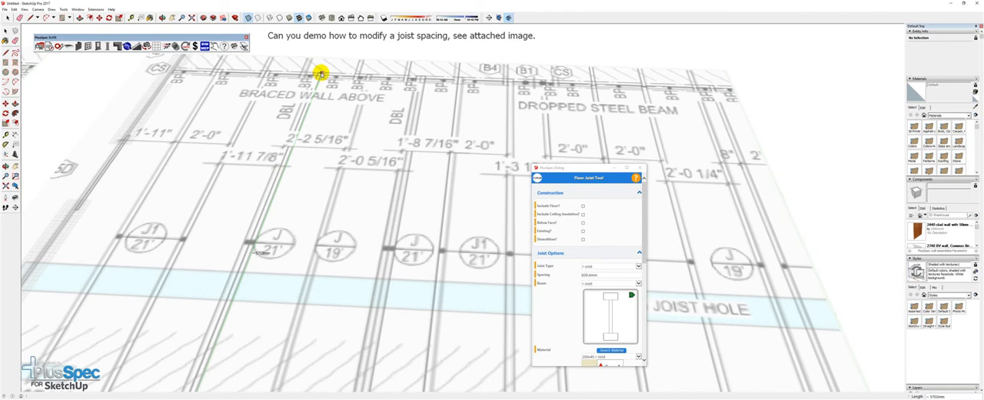
click(322, 74)
scroll(321, 74, down, 5)
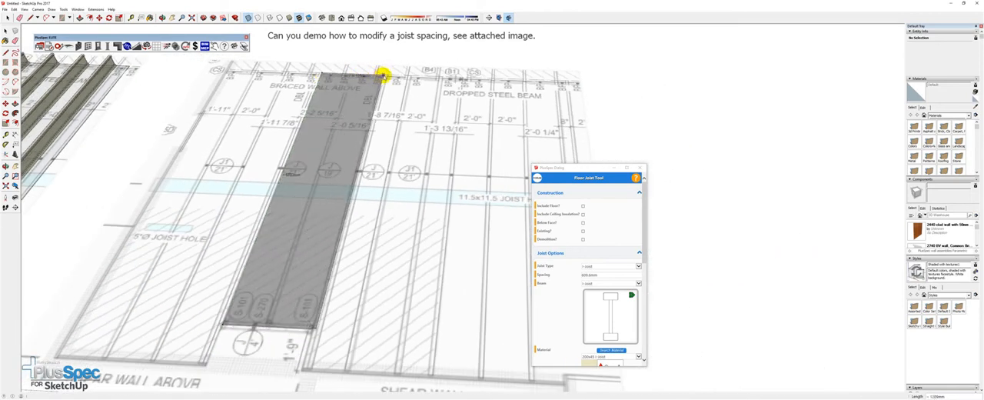
click(383, 75)
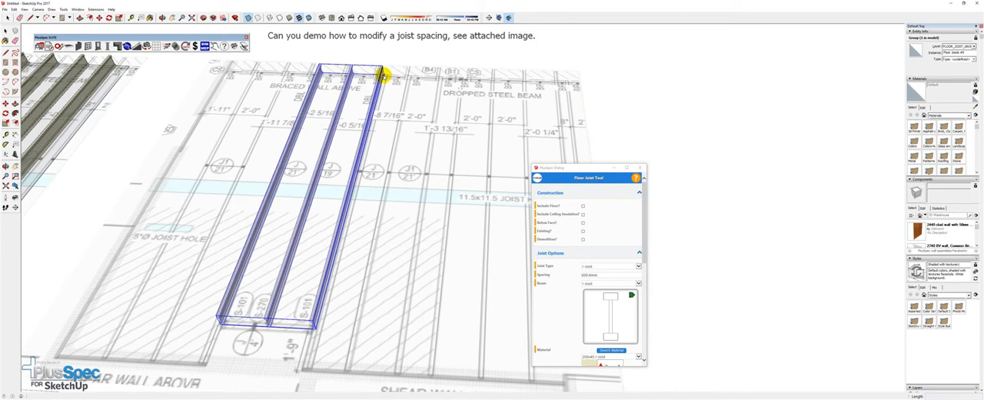
Draw two sample joist areas in the empty space before the plans, one about 3770 mm wide, the other beside it about 2642 by 1914 mm
middle_drag(336, 182, 329, 157)
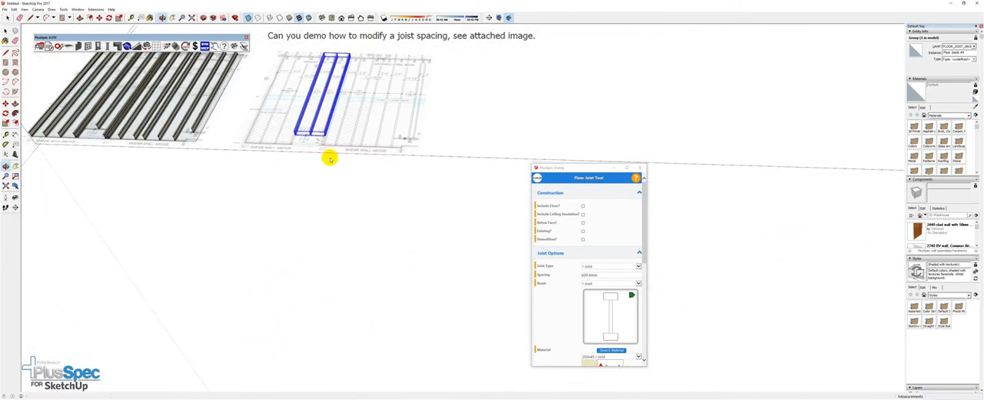
click(310, 269)
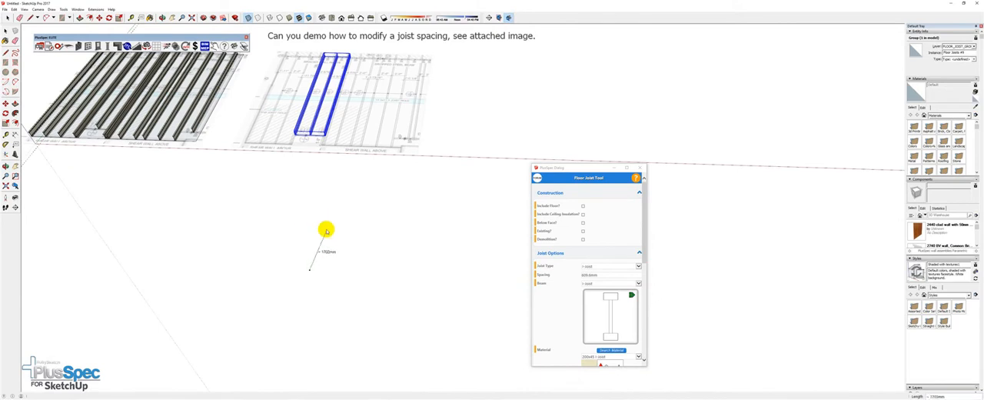
click(427, 225)
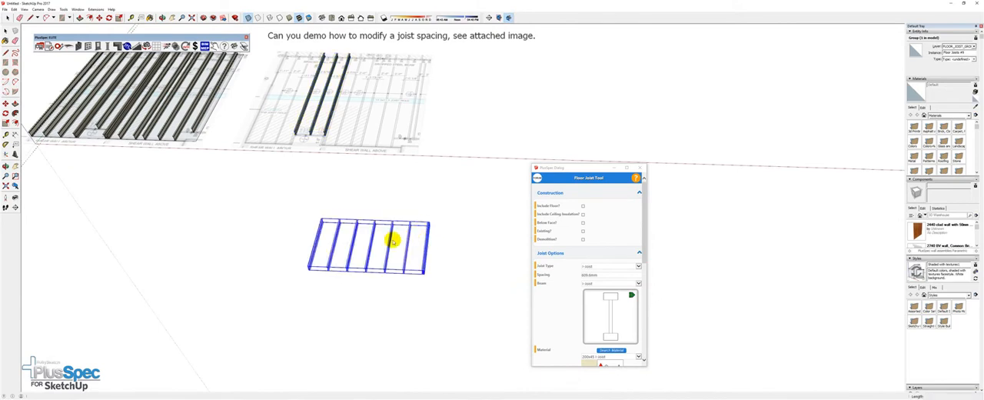
middle_drag(354, 244, 332, 184)
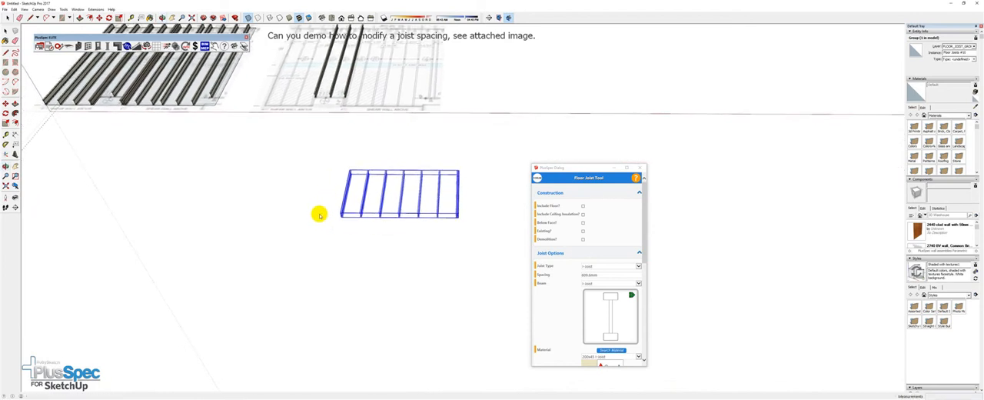
click(242, 210)
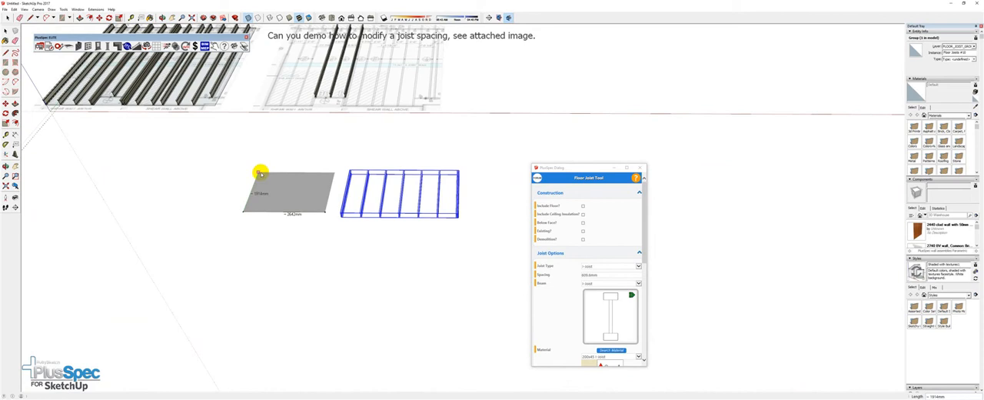
click(261, 173)
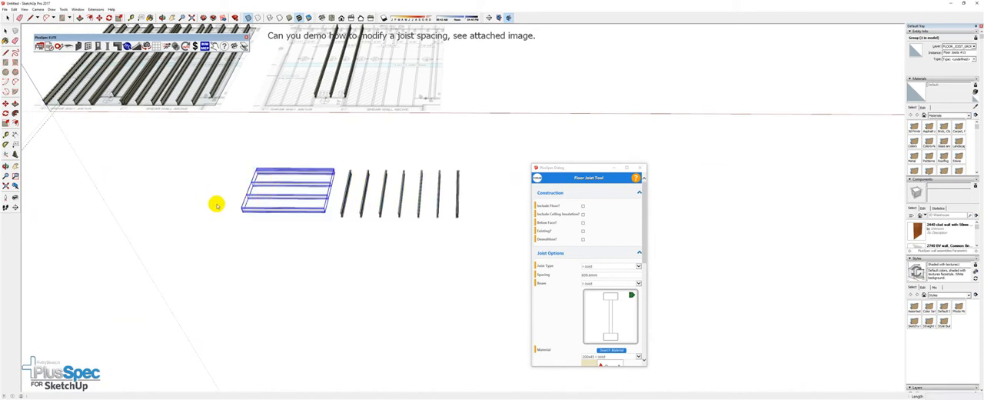
Add two more joist areas along the same row, the first about 2122 by 2178 mm with its joists running perpendicular to the neighbouring set's
click(227, 164)
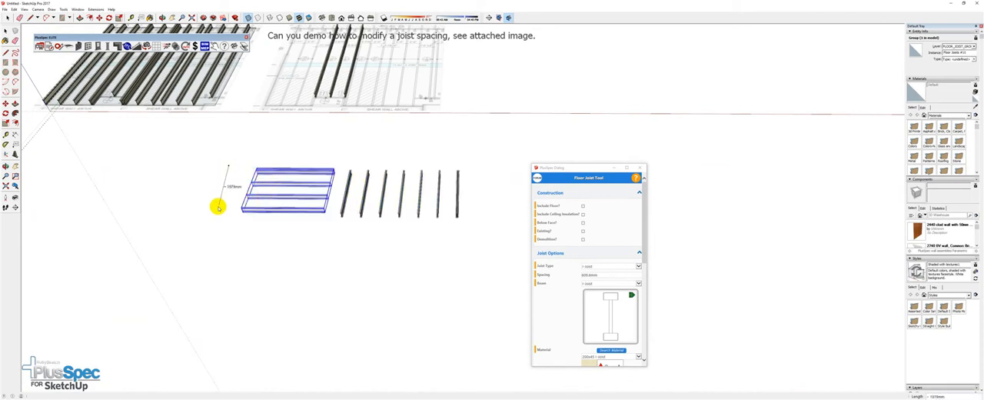
click(209, 209)
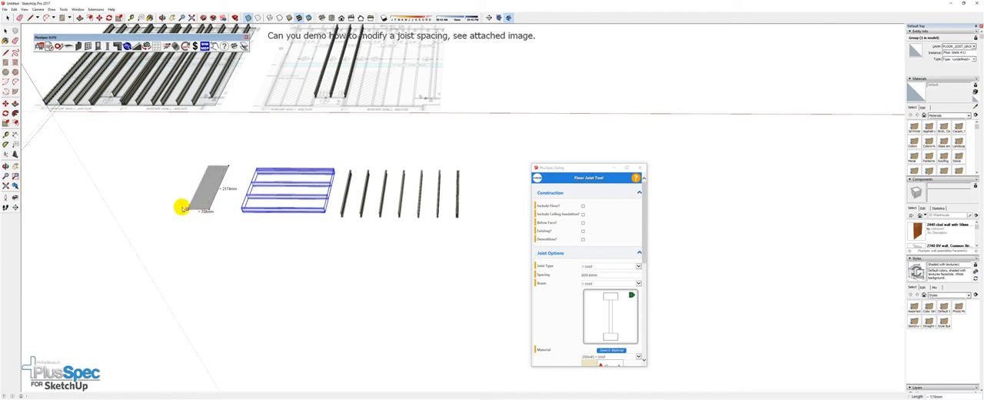
click(143, 209)
middle_drag(154, 213, 303, 176)
click(292, 170)
click(281, 205)
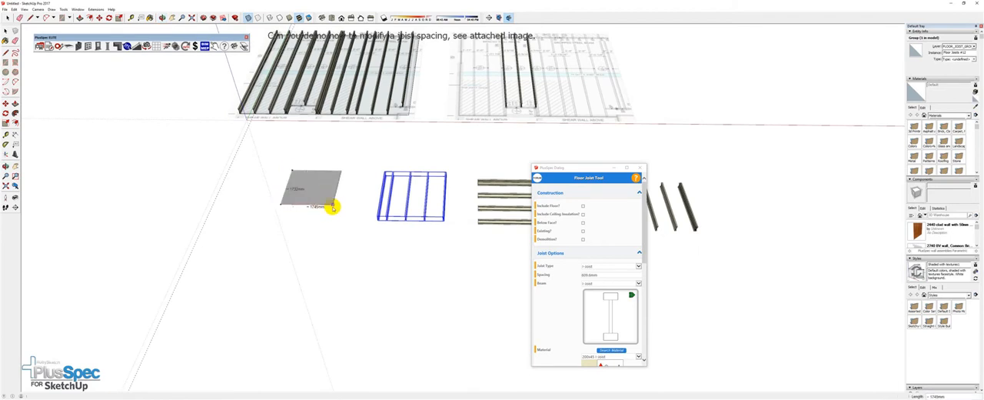
click(334, 206)
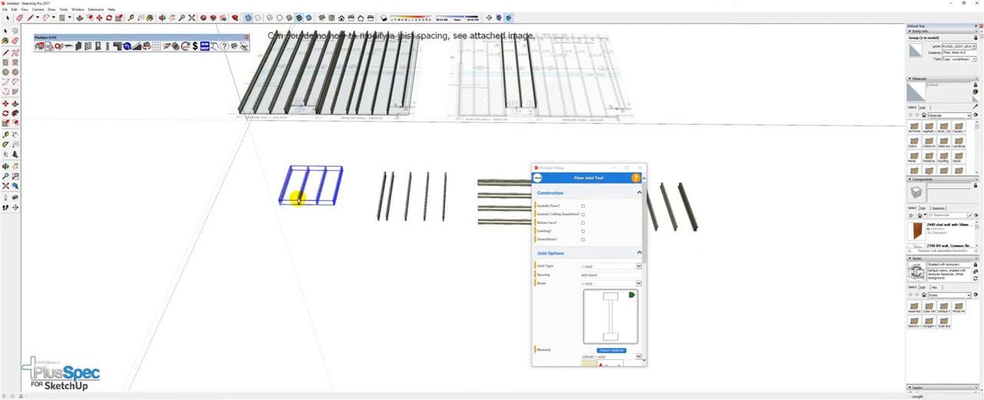
Draw a small joist area about 1300 mm wide directly in front of the last four-joist set
scroll(290, 197, up, 5)
scroll(295, 200, down, 2)
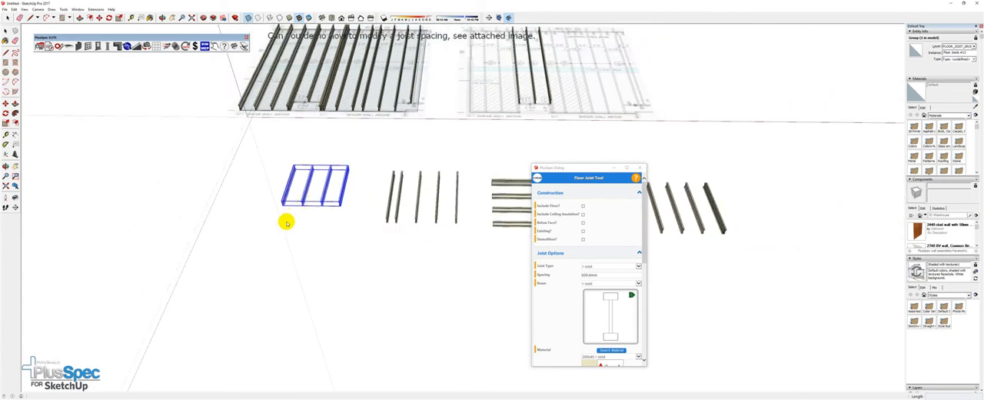
click(283, 213)
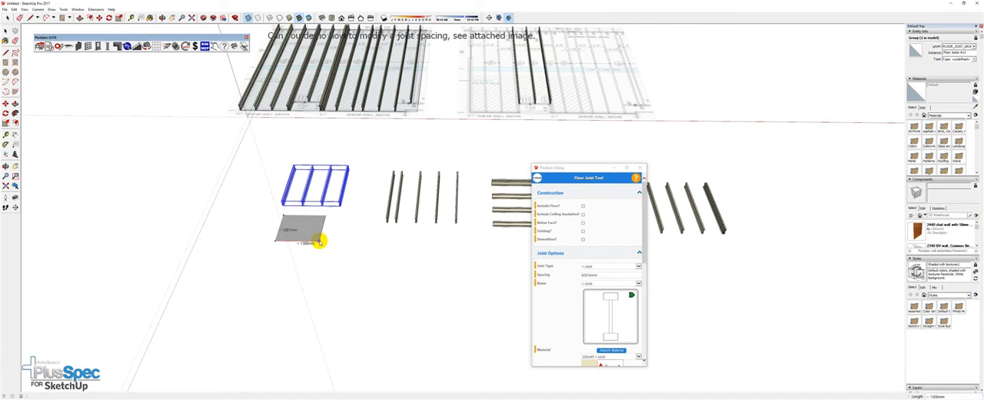
click(319, 242)
scroll(315, 240, up, 10)
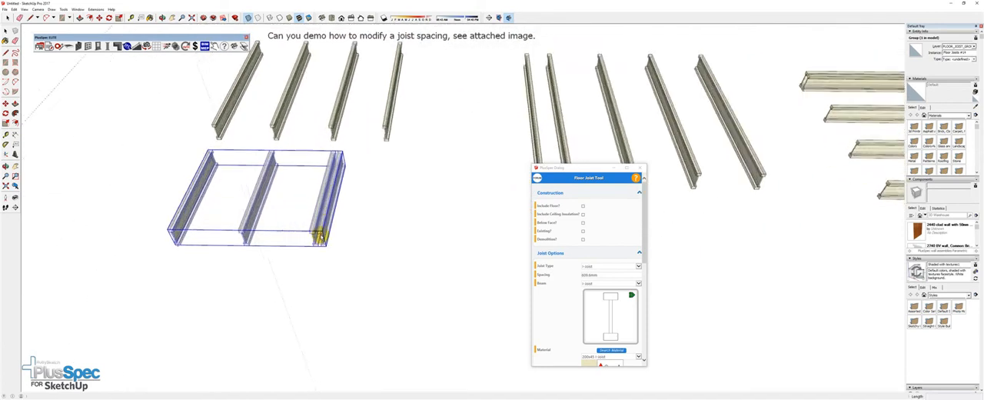
scroll(319, 234, down, 8)
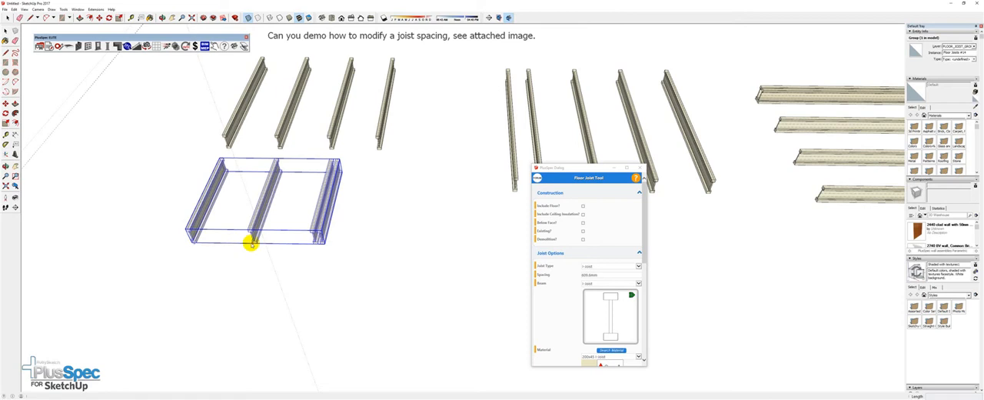
Start a new row of samples with a joist area whose joists run parallel to its long front edge
scroll(254, 242, down, 3)
scroll(290, 239, down, 5)
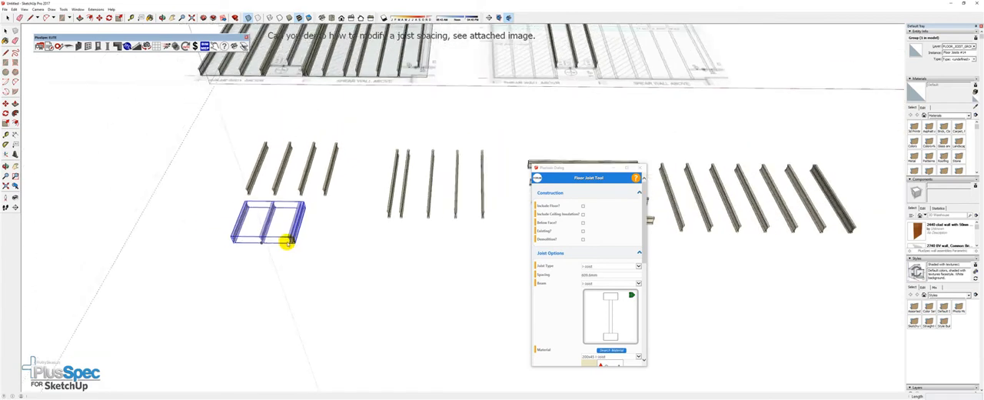
scroll(440, 214, up, 3)
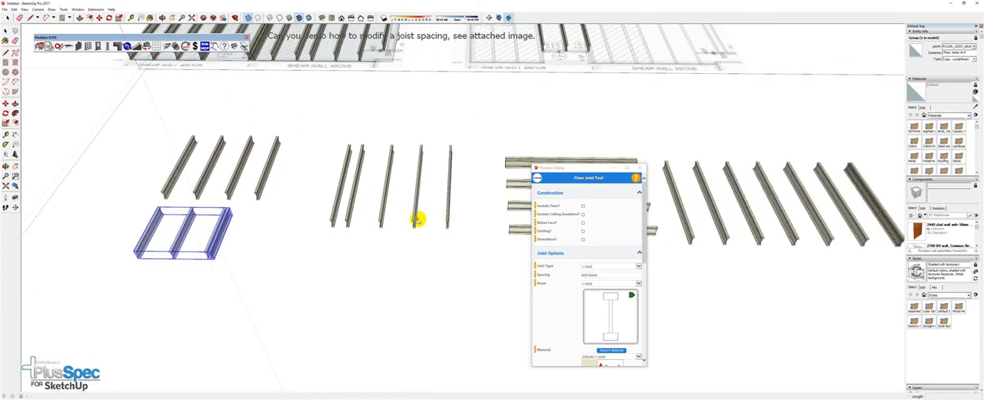
scroll(389, 237, down, 2)
scroll(299, 219, down, 3)
click(272, 260)
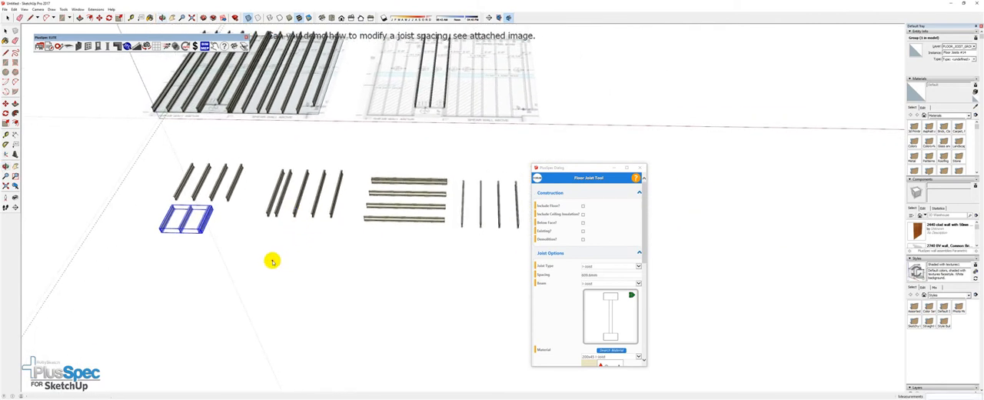
click(344, 263)
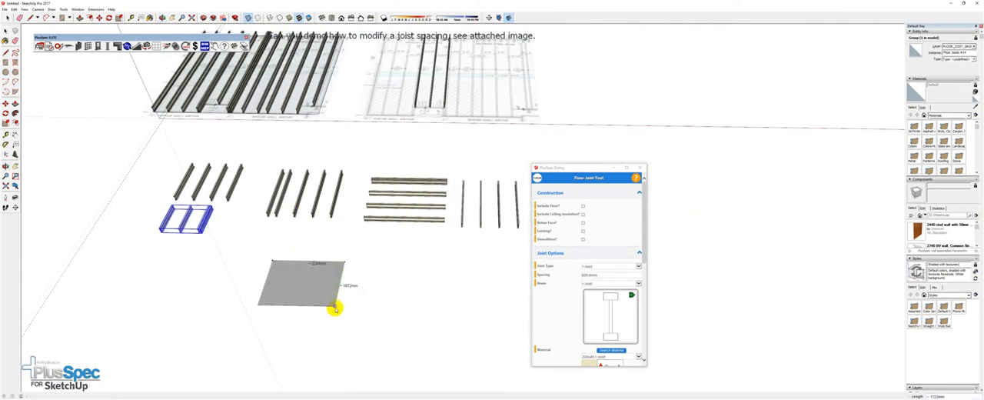
click(334, 311)
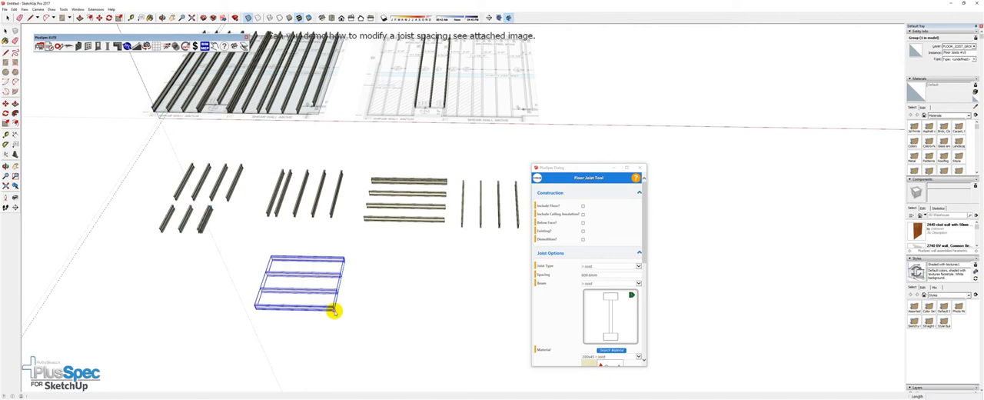
Draw another crosswise joist area beside it, about 2.9 m wide and 2.5 m deep
middle_drag(351, 276, 290, 208)
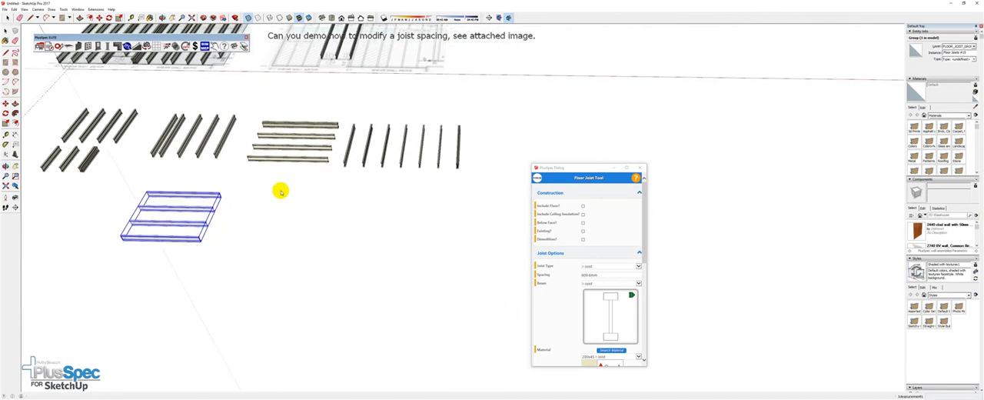
click(290, 190)
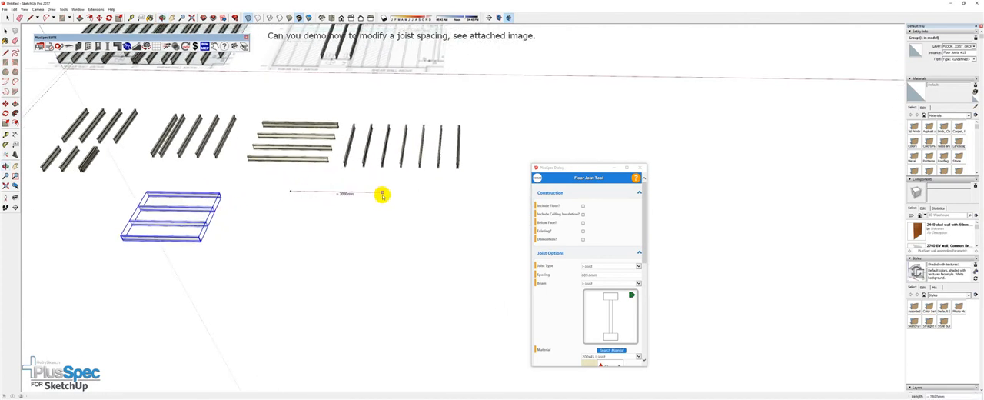
click(382, 194)
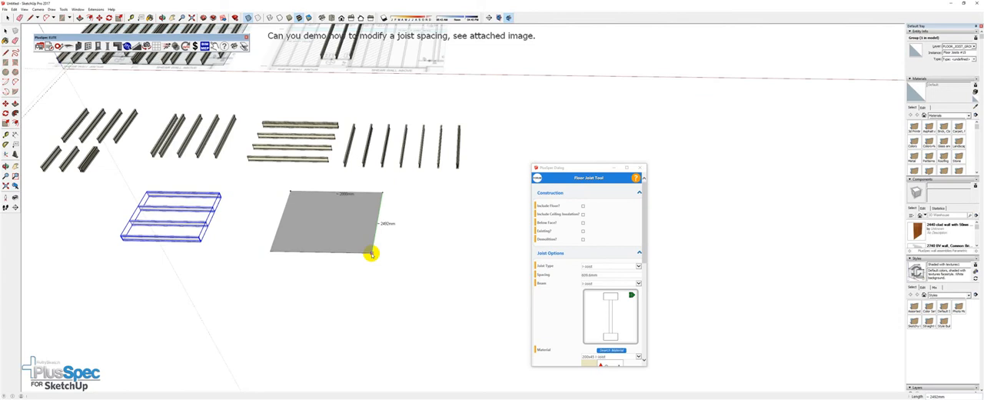
click(370, 254)
Finish the second sample joist area in the front row with its joists running parallel to its front edge
middle_drag(365, 247, 387, 213)
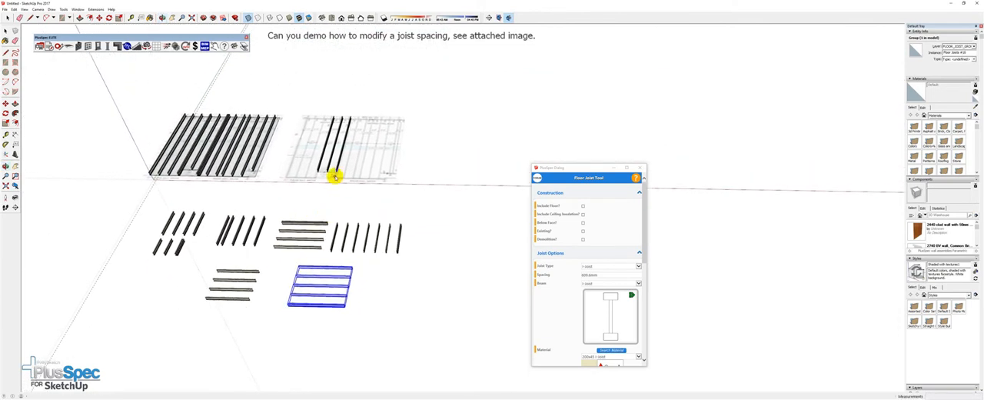
scroll(335, 178, up, 5)
scroll(335, 178, up, 2)
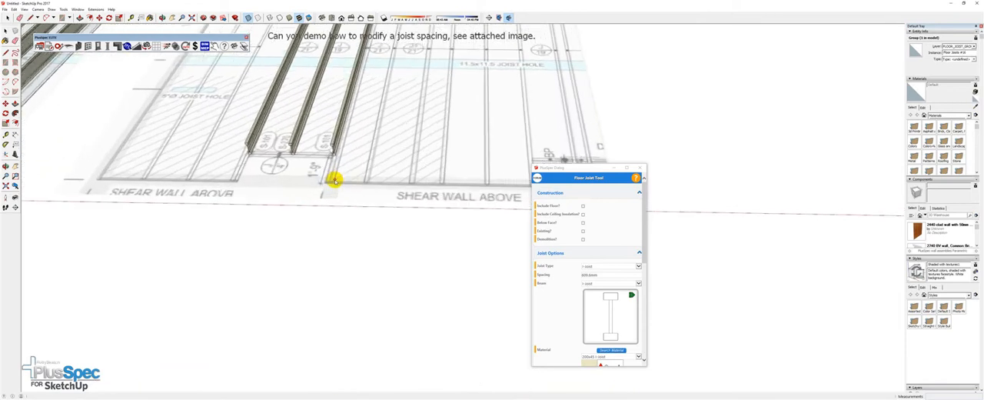
scroll(335, 179, down, 8)
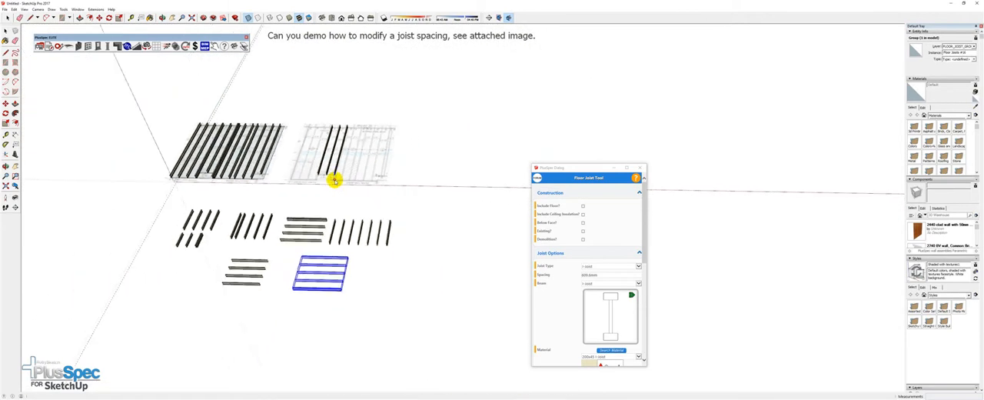
shift+middle_drag(254, 178, 346, 174)
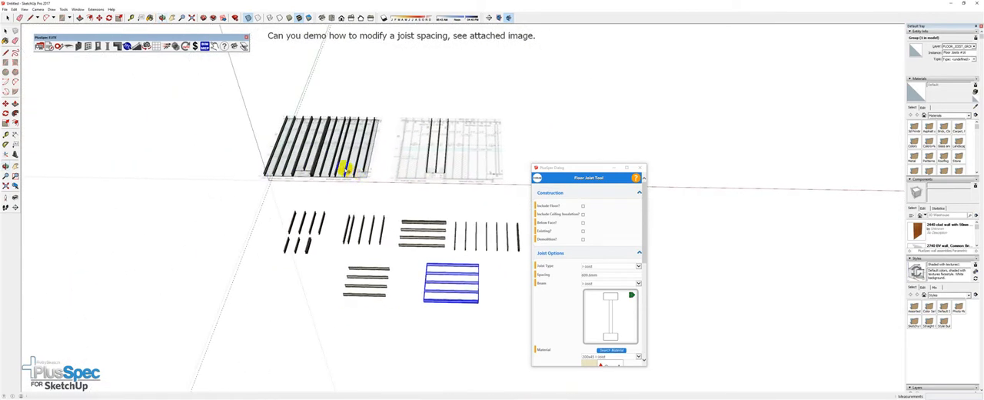
scroll(341, 166, up, 2)
scroll(341, 166, up, 5)
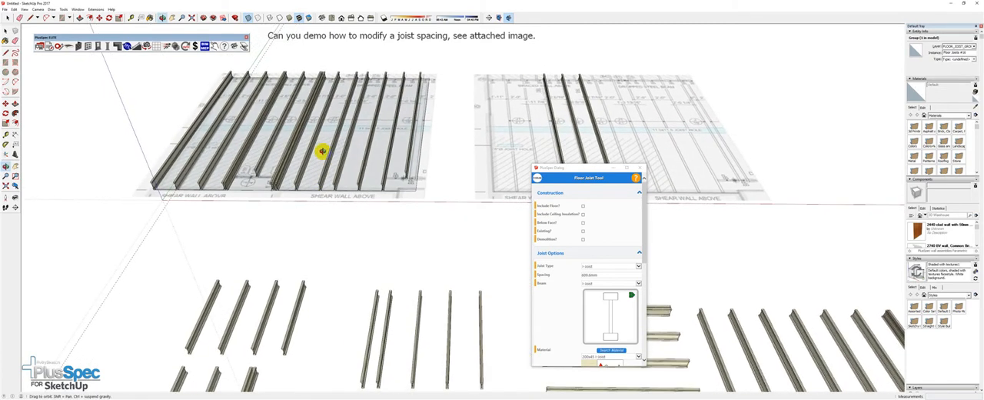
Edit the full joist layout over the first plan image to include a floor, with the bearer spacing set to 2
key(space)
click(323, 174)
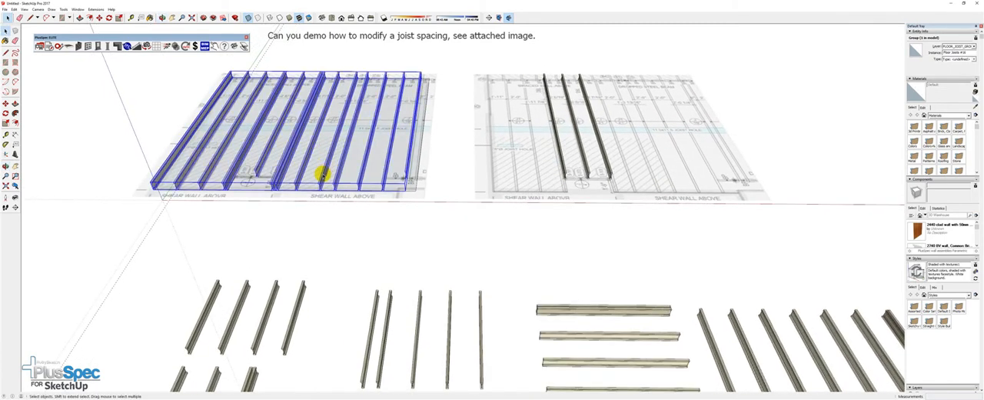
click(67, 47)
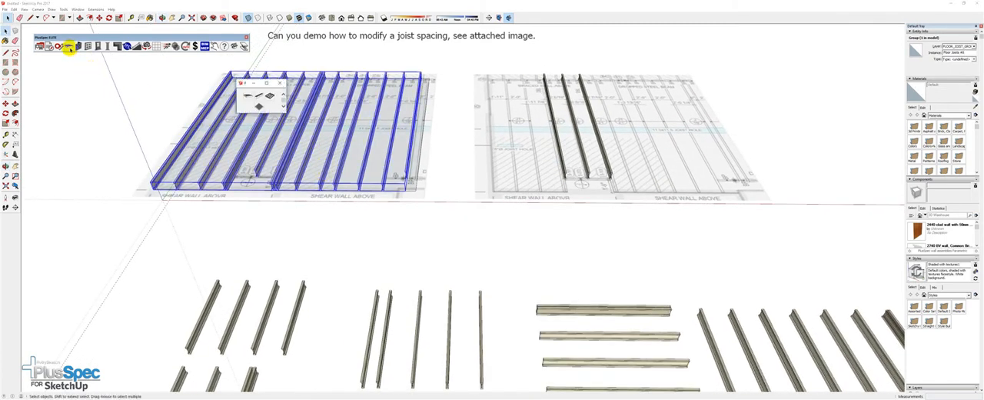
click(267, 107)
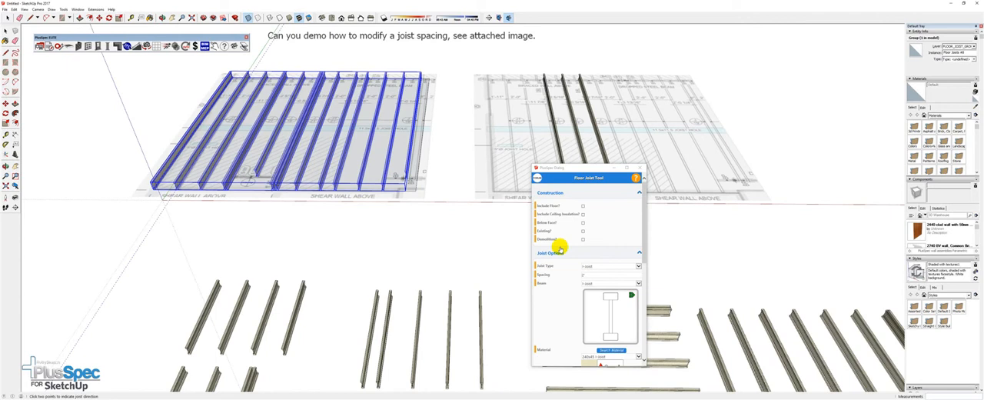
click(582, 206)
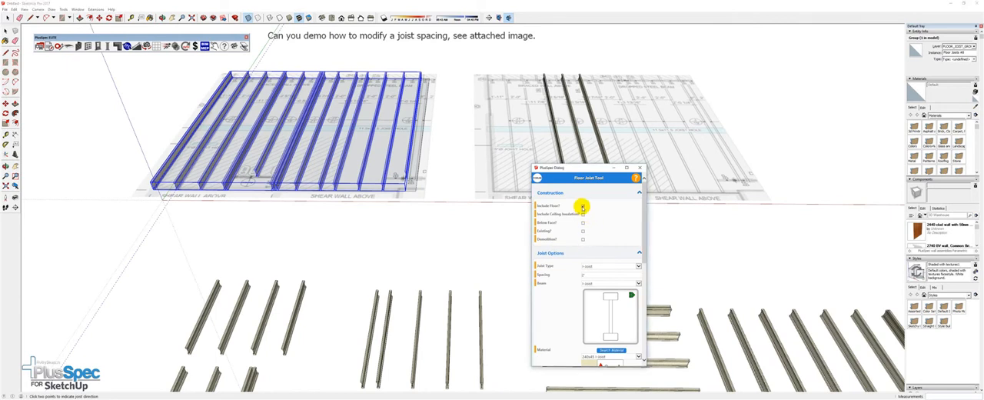
drag(644, 256, 645, 347)
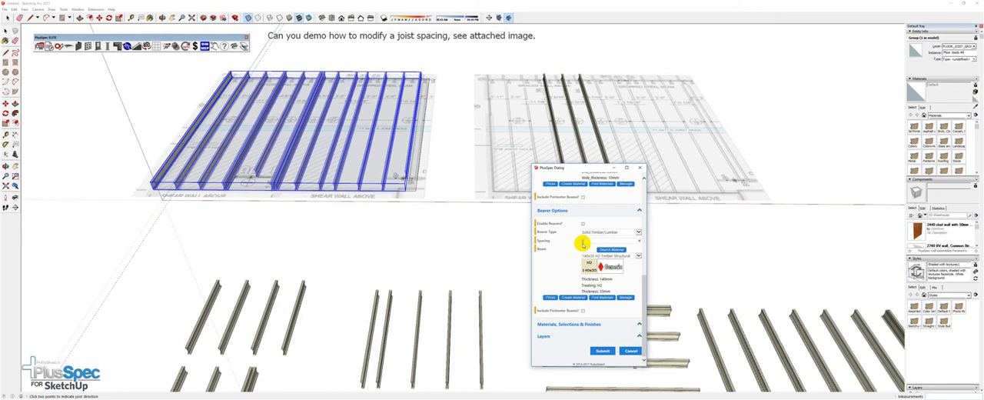
text(2)
click(600, 351)
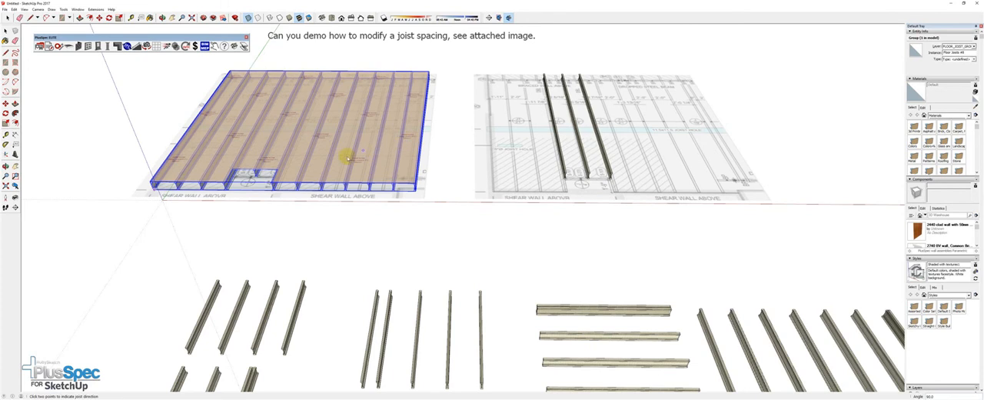
Deselect the floored joist layout and turn off the X-ray display so faces are opaque
shift+middle_drag(292, 173, 312, 177)
key(space)
click(308, 229)
click(247, 17)
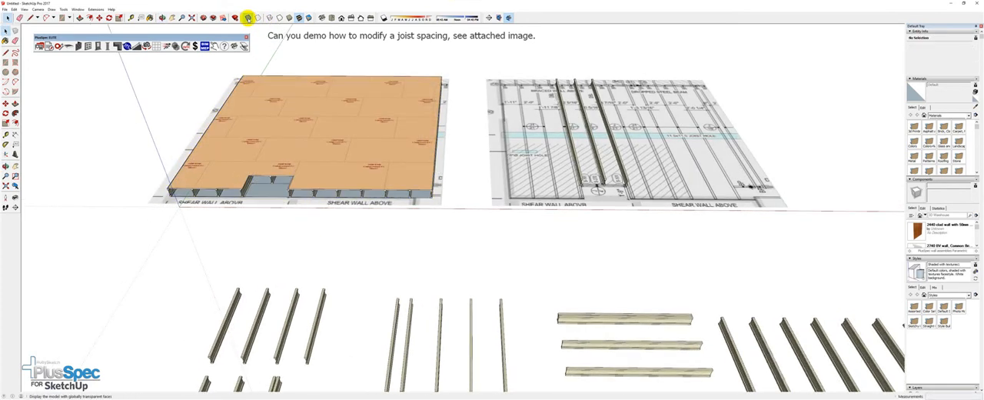
Examine the floor sheets and the joist ends around the notch in the floor's front edge
scroll(290, 149, up, 6)
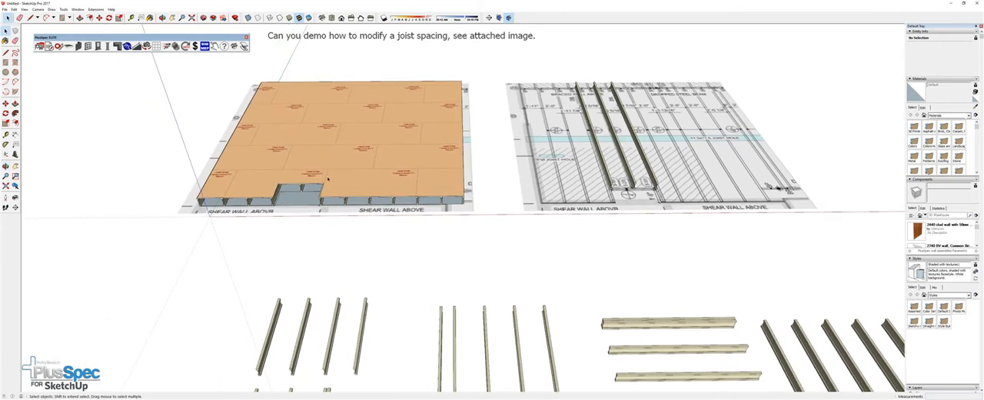
scroll(324, 185, up, 3)
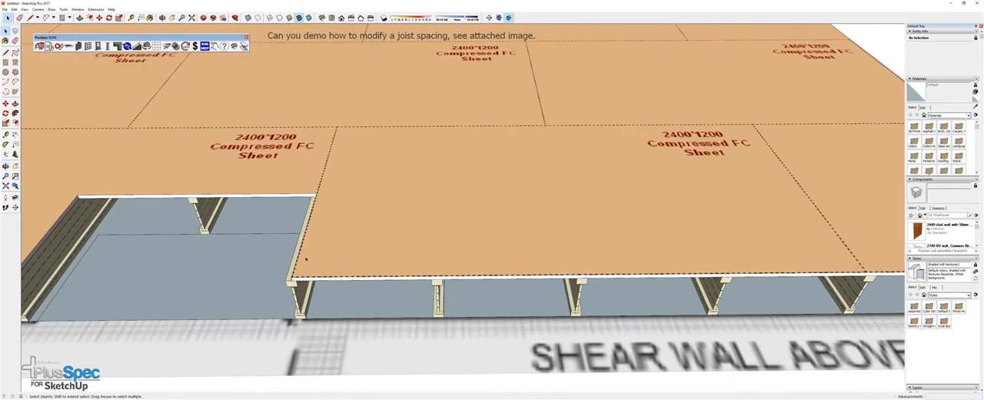
scroll(292, 279, up, 5)
middle_drag(293, 279, 366, 218)
scroll(367, 218, down, 8)
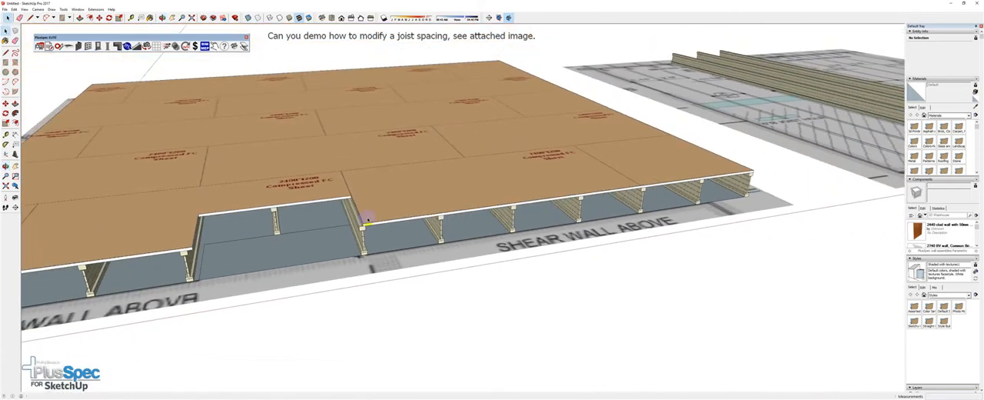
mouse_move(289, 191)
middle_down()
mouse_move(404, 167)
mouse_move(425, 173)
mouse_move(340, 191)
mouse_move(652, 208)
mouse_move(555, 249)
mouse_move(454, 258)
middle_up()
scroll(638, 209, up, 4)
scroll(448, 223, down, 6)
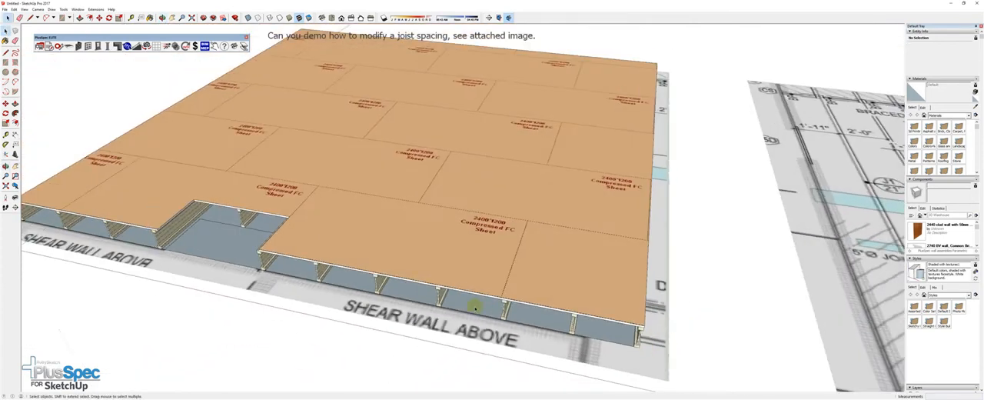
Cut the rightmost joist out of the three-joist group on the second plan and paste it outside the group on a plan joist line
scroll(431, 218, down, 3)
mouse_move(391, 210)
middle_down()
mouse_move(241, 149)
mouse_move(405, 168)
mouse_move(379, 162)
mouse_move(340, 229)
mouse_move(346, 165)
mouse_move(527, 182)
middle_up()
scroll(406, 168, down, 3)
scroll(540, 181, up, 3)
scroll(540, 181, down, 3)
scroll(540, 181, up, 2)
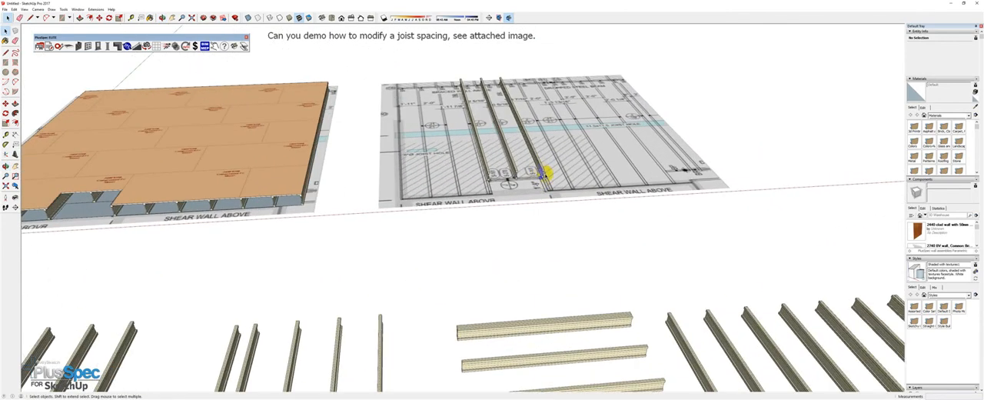
click(543, 171)
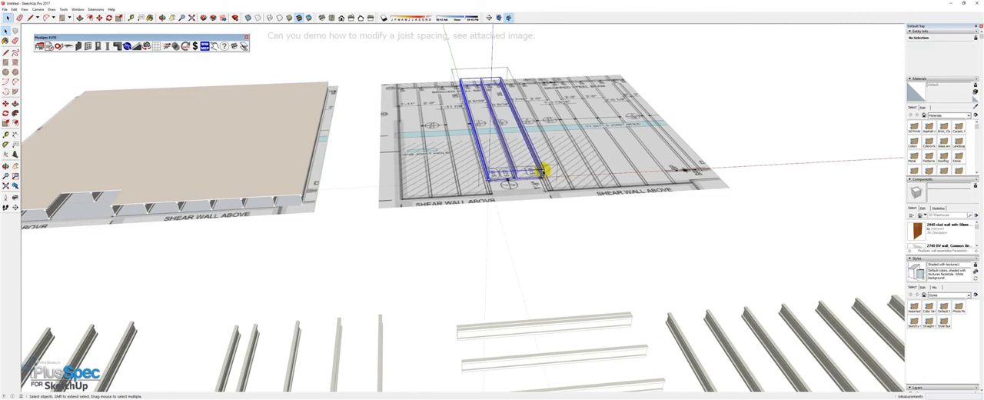
double_click(543, 171)
click(543, 170)
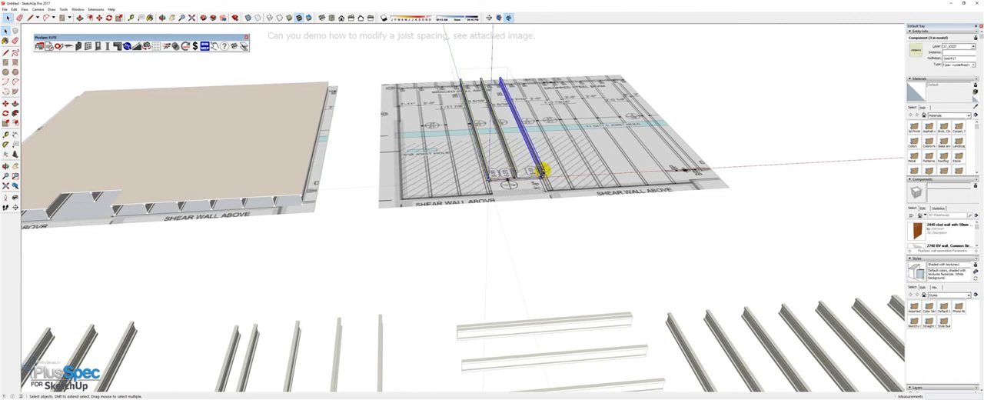
key(Delete)
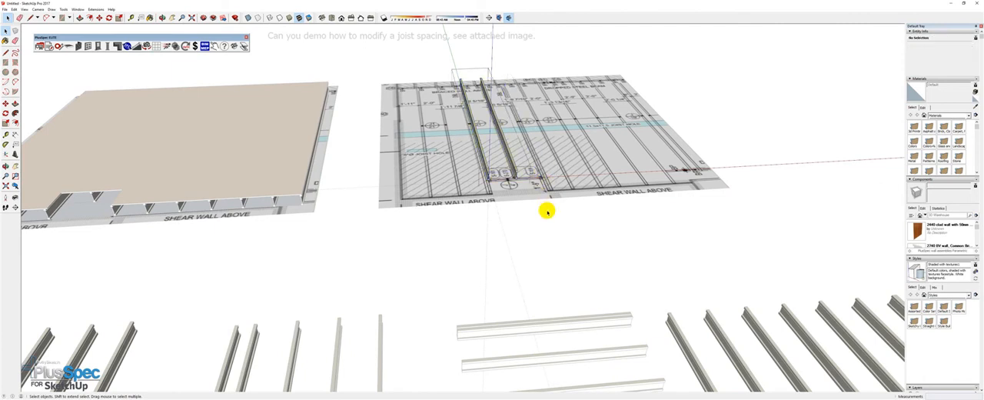
click(546, 210)
middle_drag(546, 210, 421, 202)
key(ctrl+v)
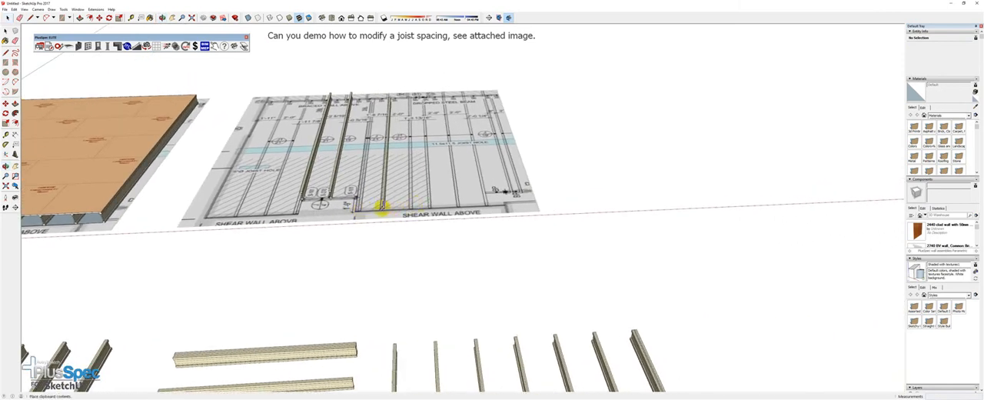
scroll(377, 210, up, 4)
click(382, 209)
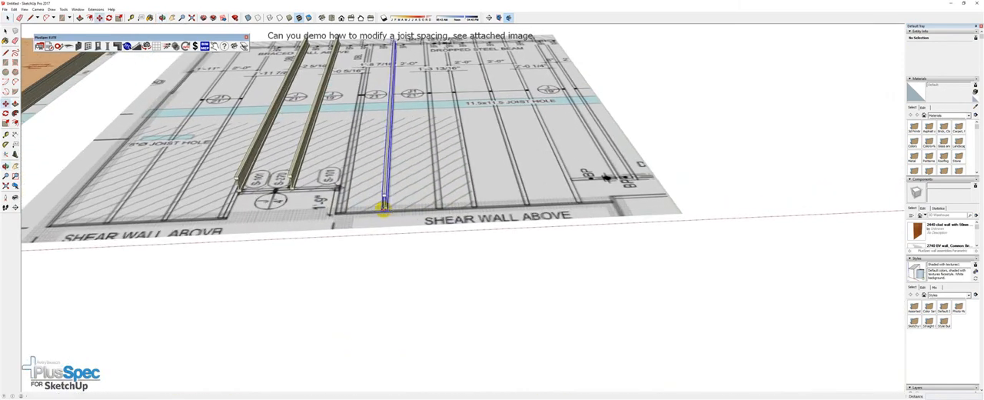
Copy the pasted joist four times to the right, placing each copy on the plan's next joist position
key(m)
key(ctrl)
click(382, 208)
click(434, 206)
click(434, 206)
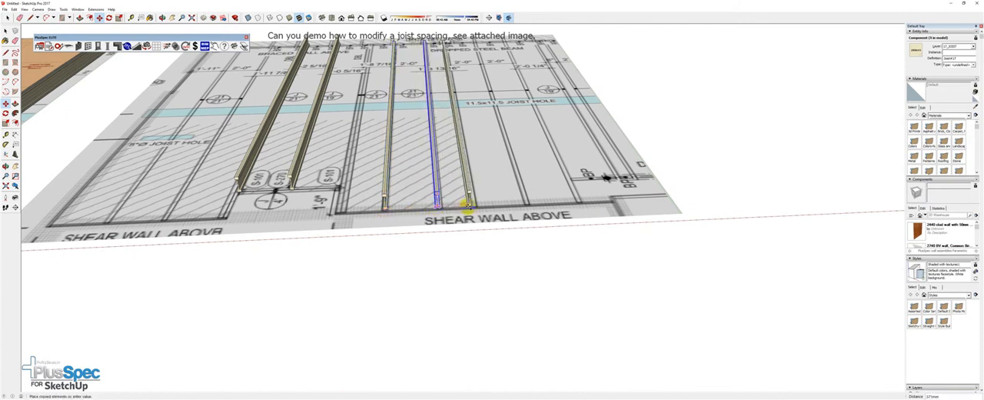
click(471, 206)
click(471, 206)
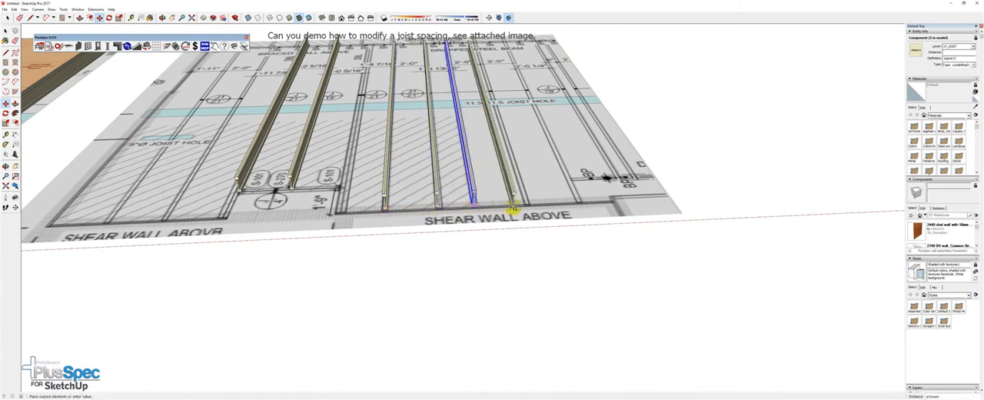
click(523, 204)
click(523, 204)
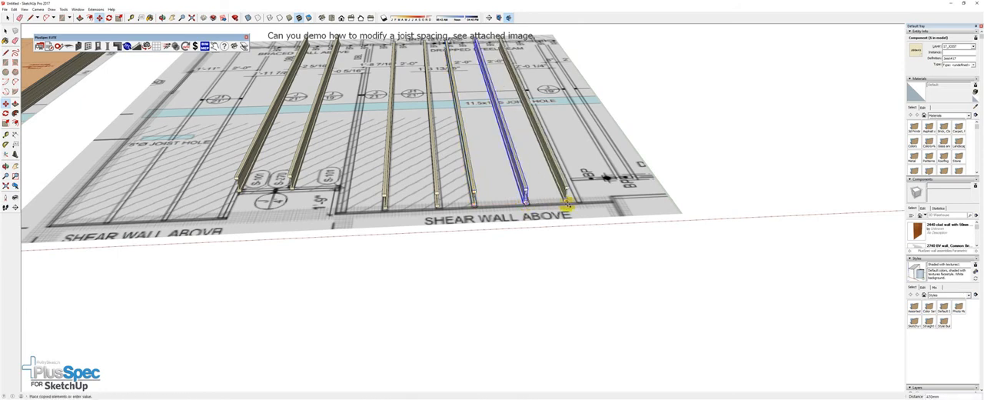
click(575, 201)
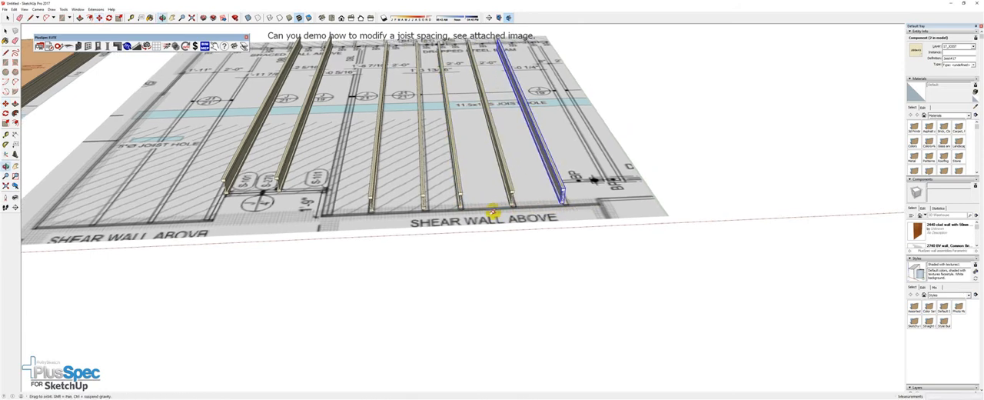